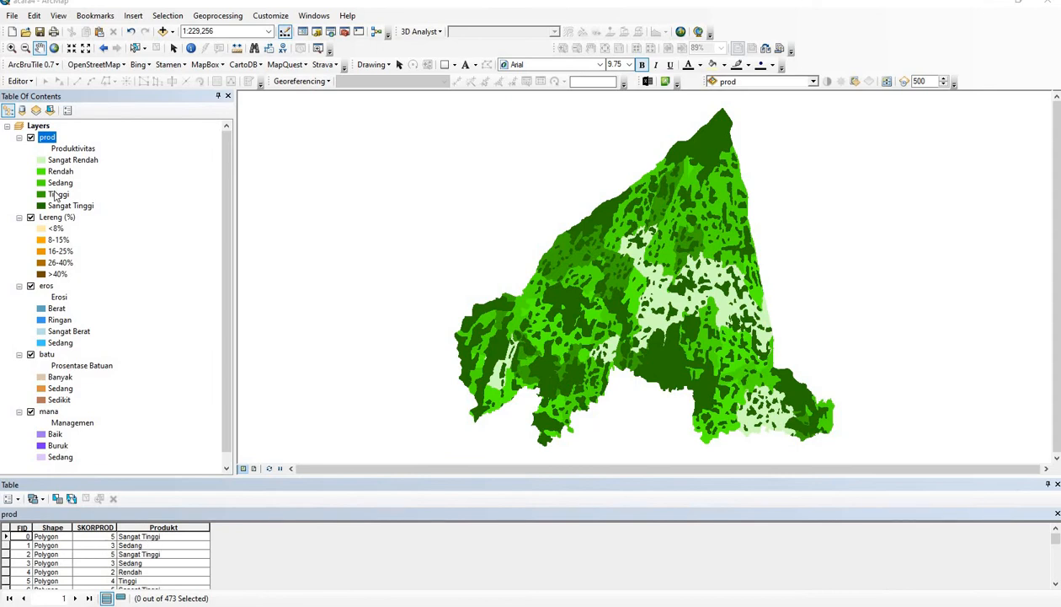
Hide the prod layer and open the attribute table of the Lereng (%) layer
{"action": "right_click", "coordinate": [57, 218]}
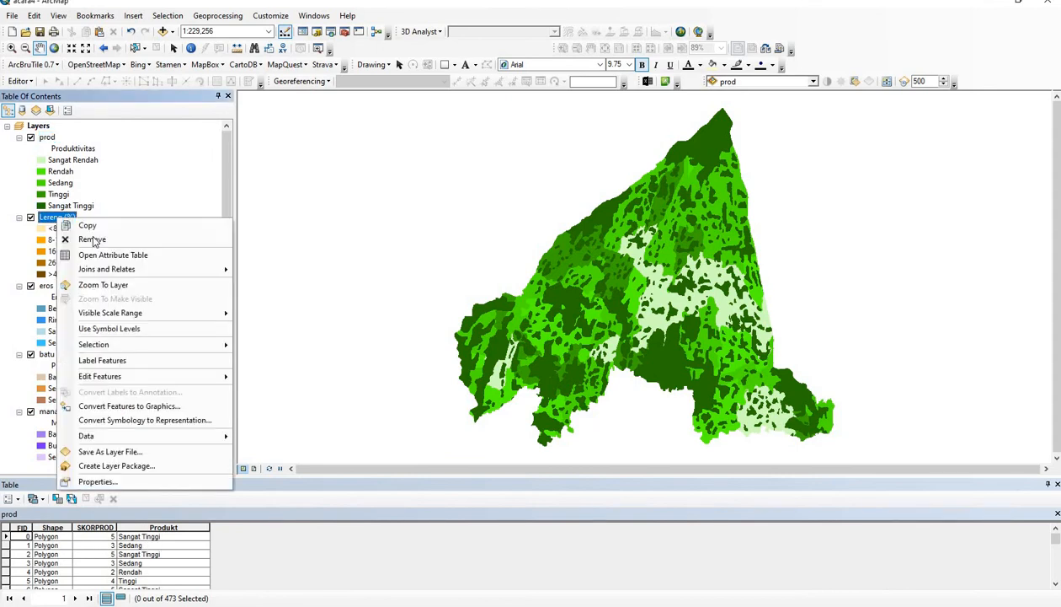
{"action": "left_click", "coordinate": [34, 141]}
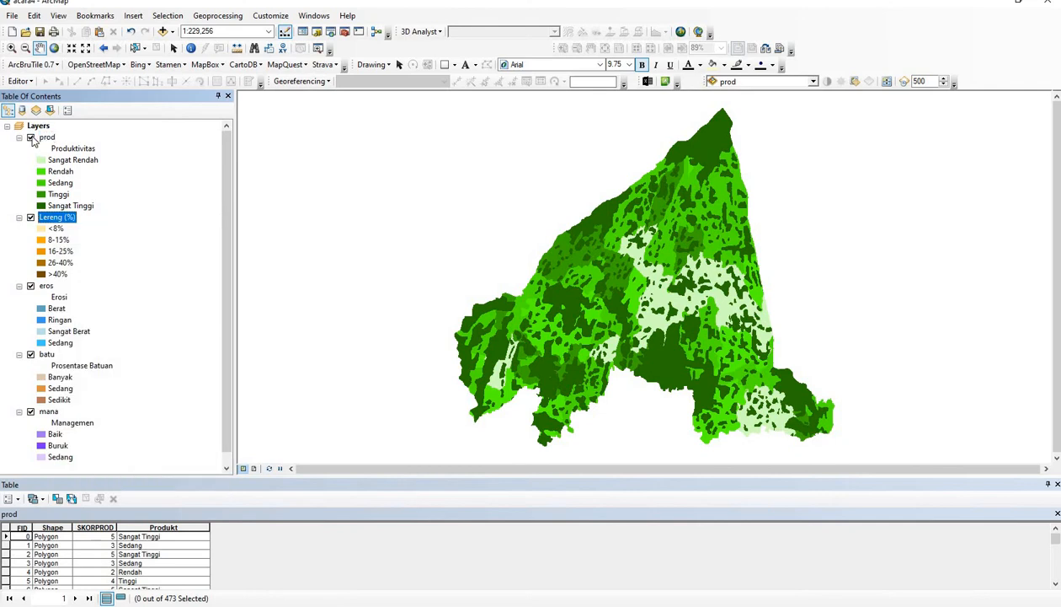
{"action": "left_click", "coordinate": [30, 138]}
{"action": "right_click", "coordinate": [62, 217]}
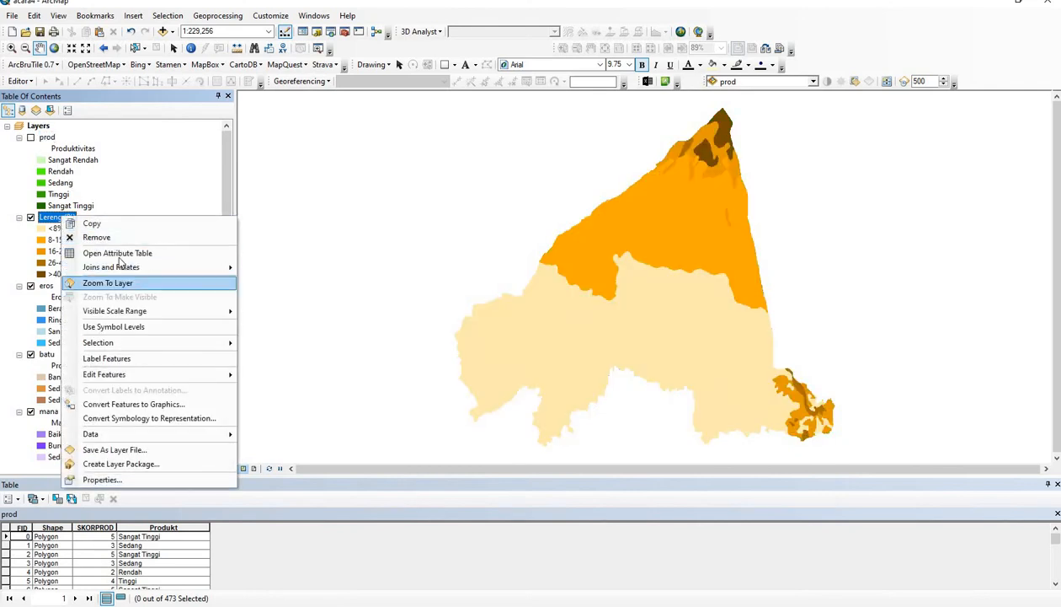
{"action": "left_click", "coordinate": [118, 254]}
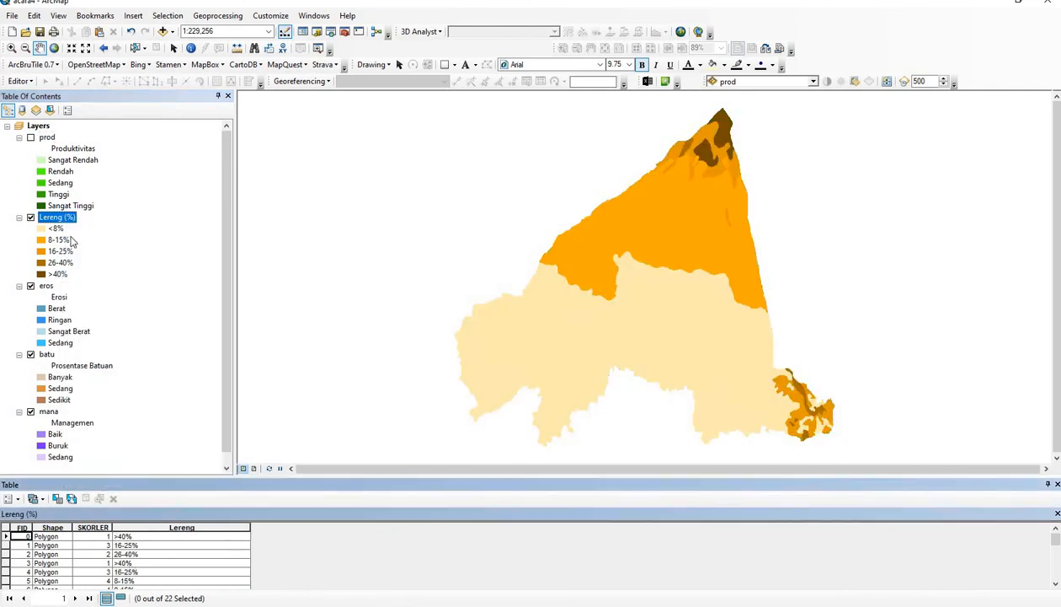
Hide the Lereng (%), eros and batu layers in turn while viewing the attribute tables of eros, batu and mana
{"action": "left_click", "coordinate": [31, 217]}
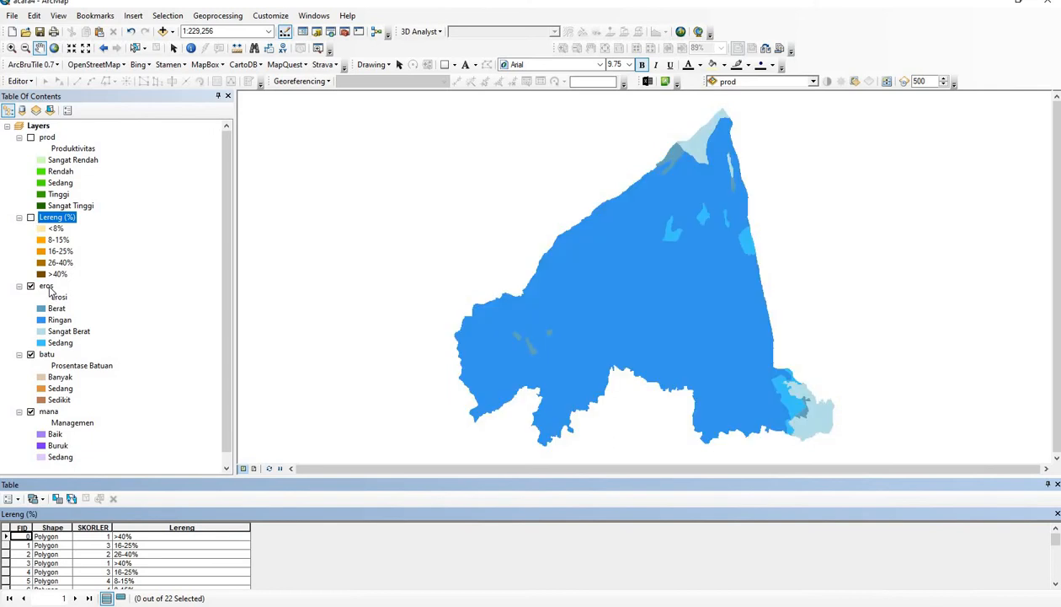
{"action": "right_click", "coordinate": [50, 286]}
{"action": "left_click", "coordinate": [106, 323]}
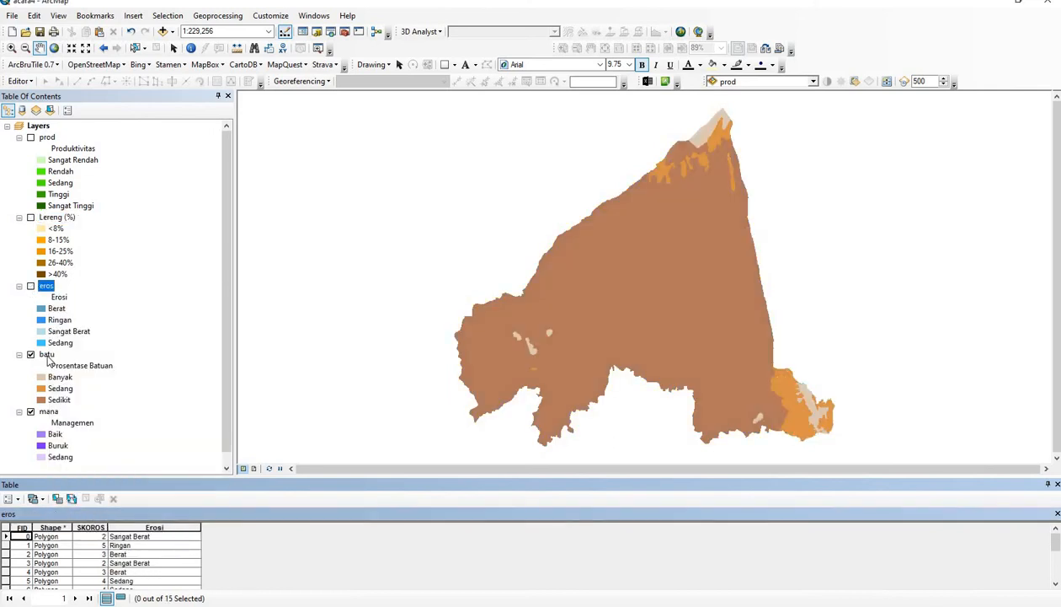
{"action": "right_click", "coordinate": [46, 356]}
{"action": "left_click", "coordinate": [103, 393]}
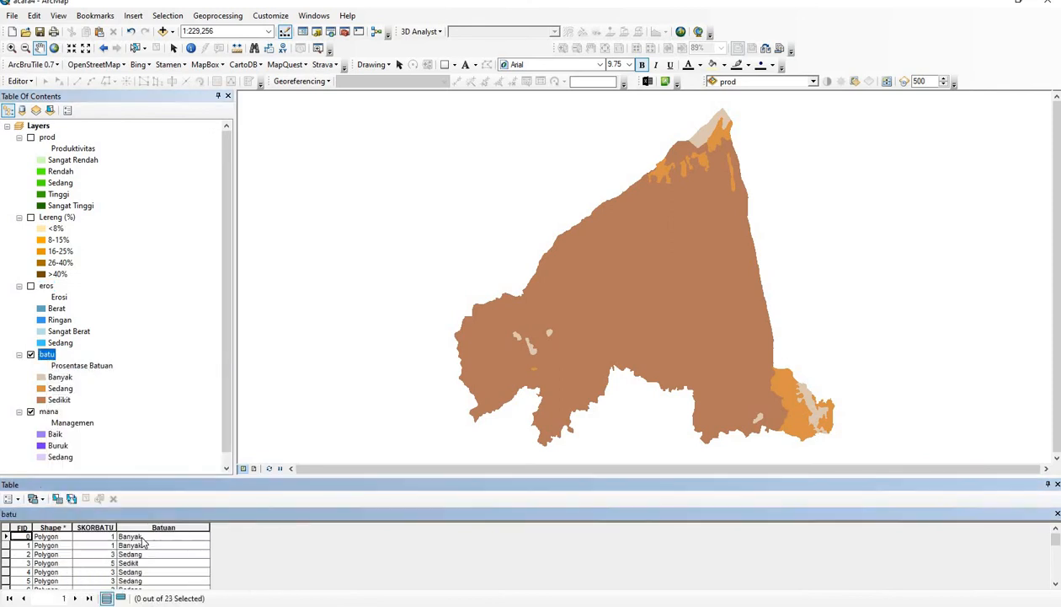
{"action": "left_click", "coordinate": [31, 354]}
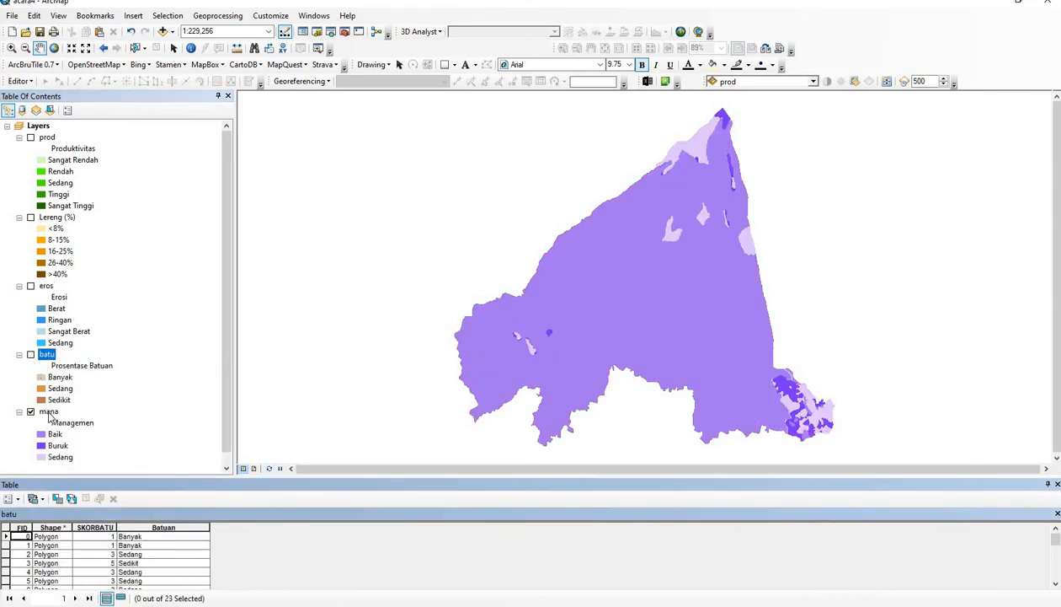
{"action": "right_click", "coordinate": [54, 412]}
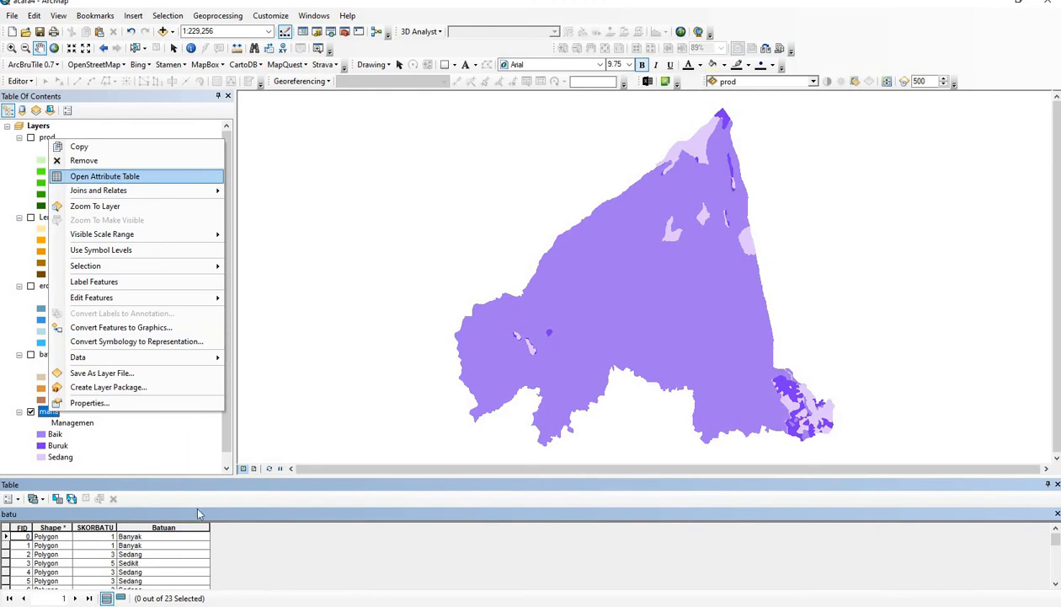
{"action": "left_click", "coordinate": [105, 177]}
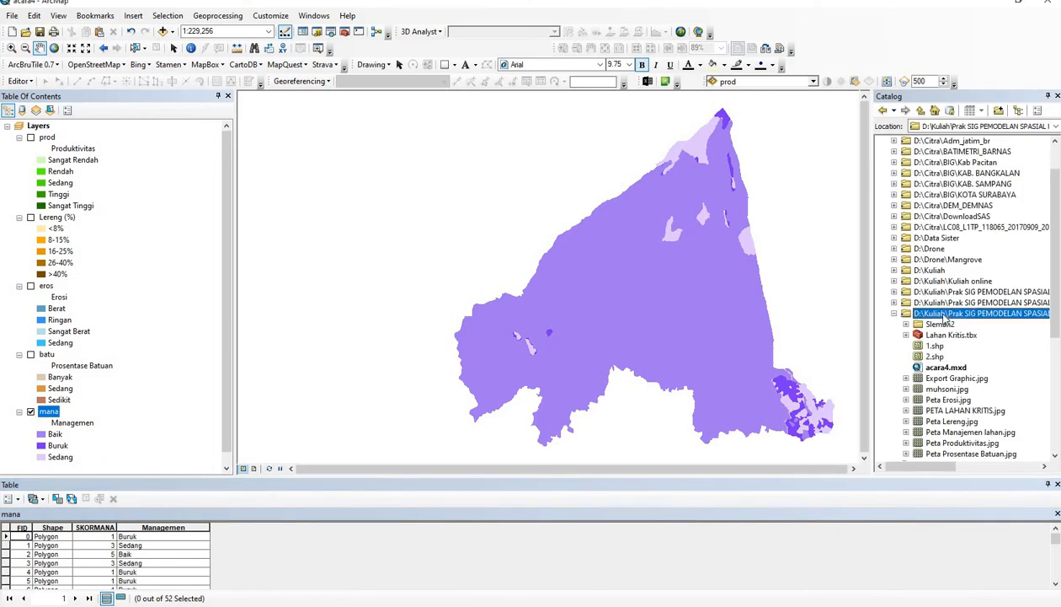
Create a new toolbox named lahankritis in the project folder that contains acara4.mxd
{"action": "right_click", "coordinate": [946, 315]}
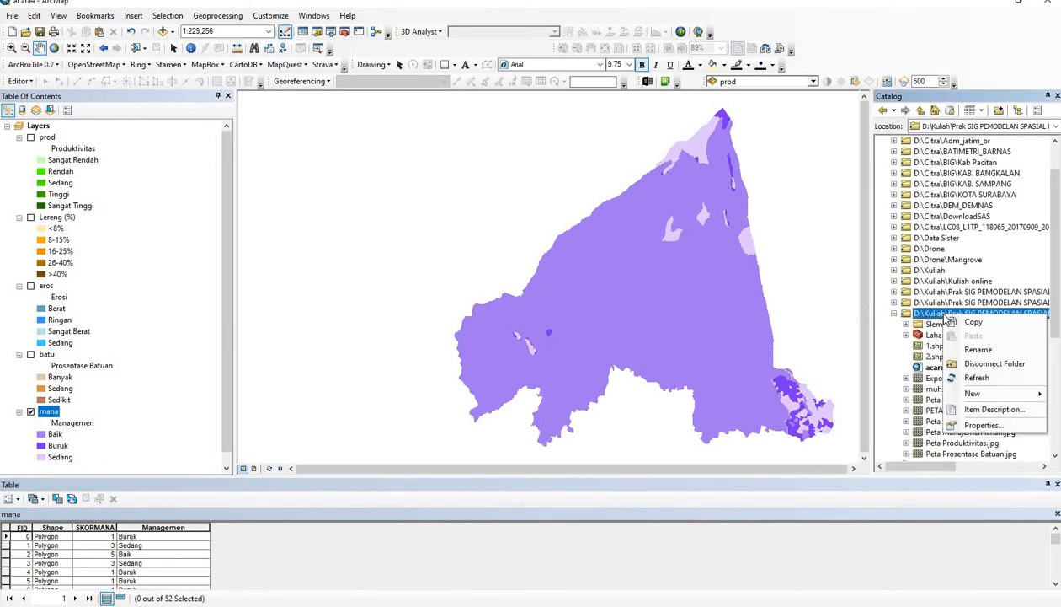
{"action": "mouse_move", "coordinate": [988, 395]}
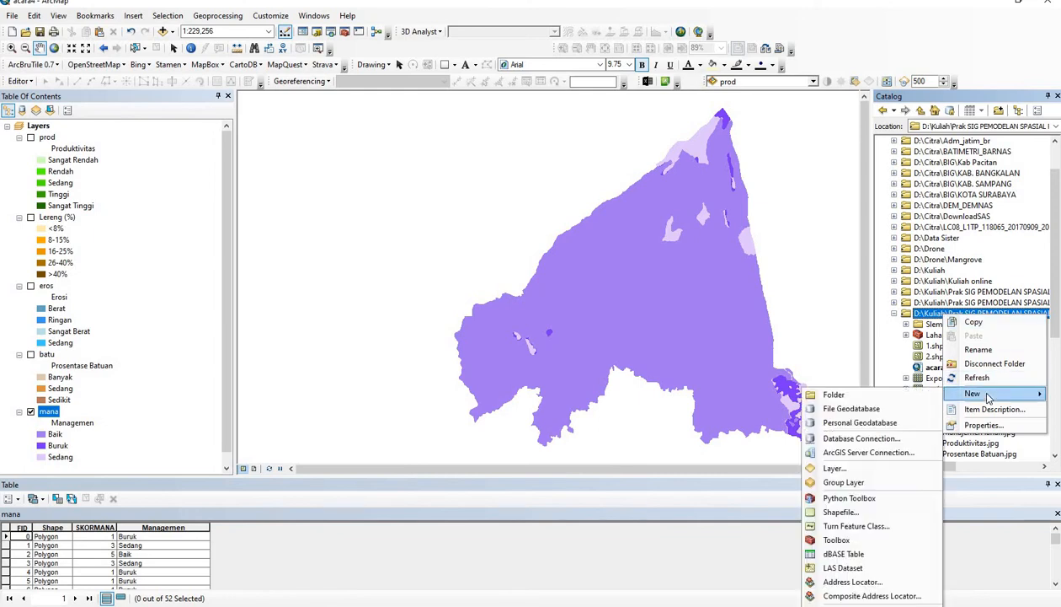
{"action": "left_click", "coordinate": [880, 543]}
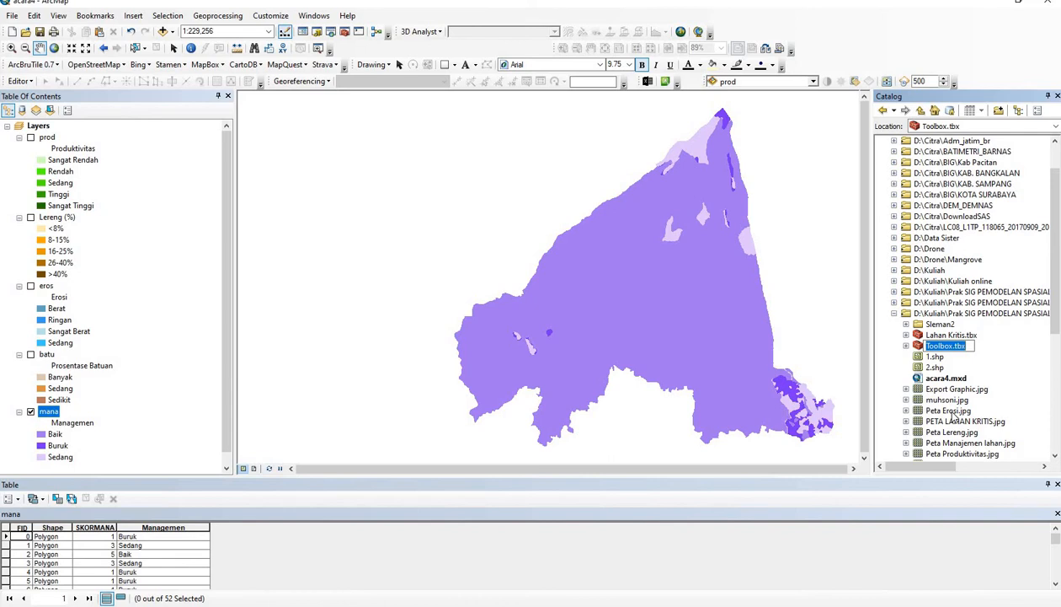
{"action": "type", "text": "lahankritis"}
{"action": "key", "text": "Return"}
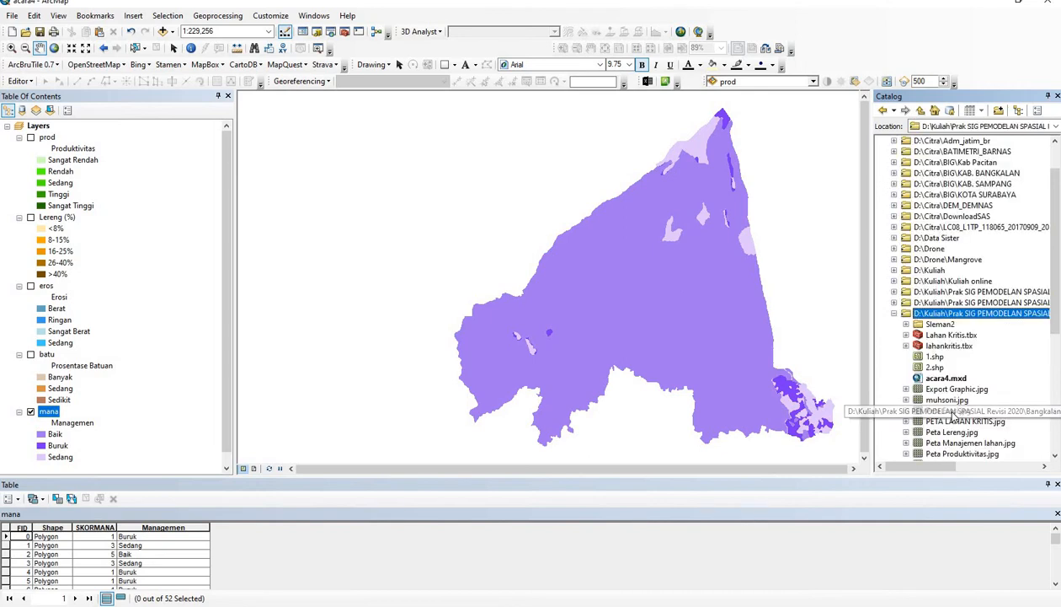
Create a new model in the lahankritis toolbox and add the prod, Lereng (%), eros, batu and mana layers, arranged automatically
{"action": "left_click", "coordinate": [950, 347]}
{"action": "right_click", "coordinate": [950, 347]}
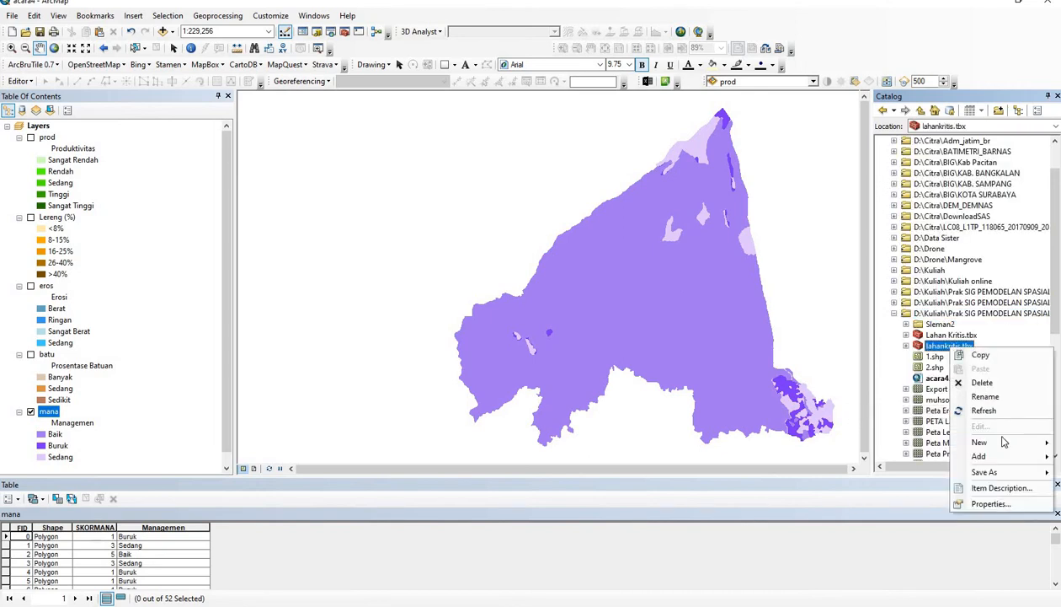
{"action": "mouse_move", "coordinate": [1002, 446]}
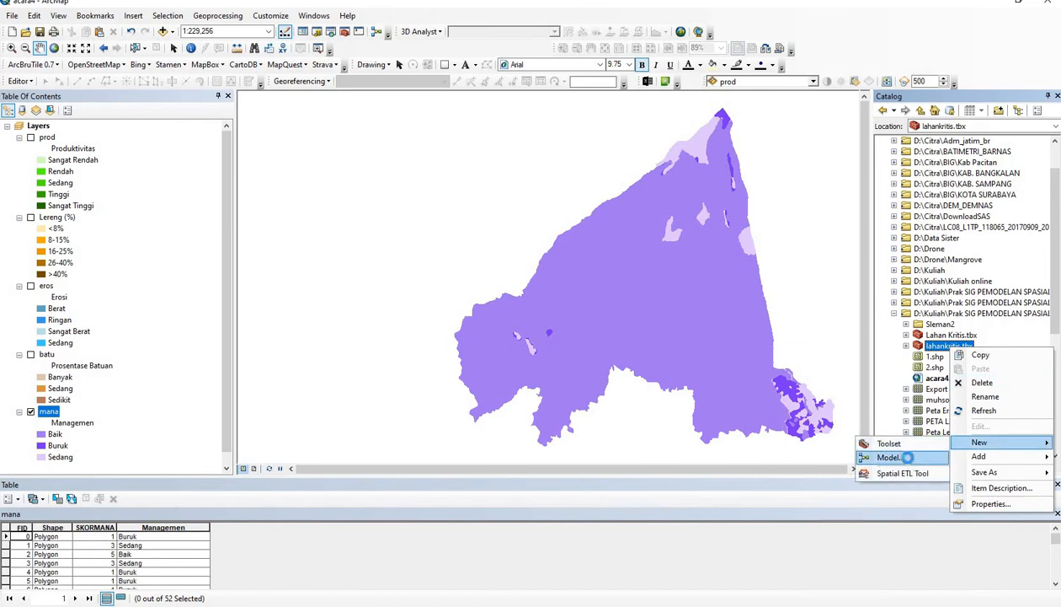
{"action": "left_click", "coordinate": [893, 455]}
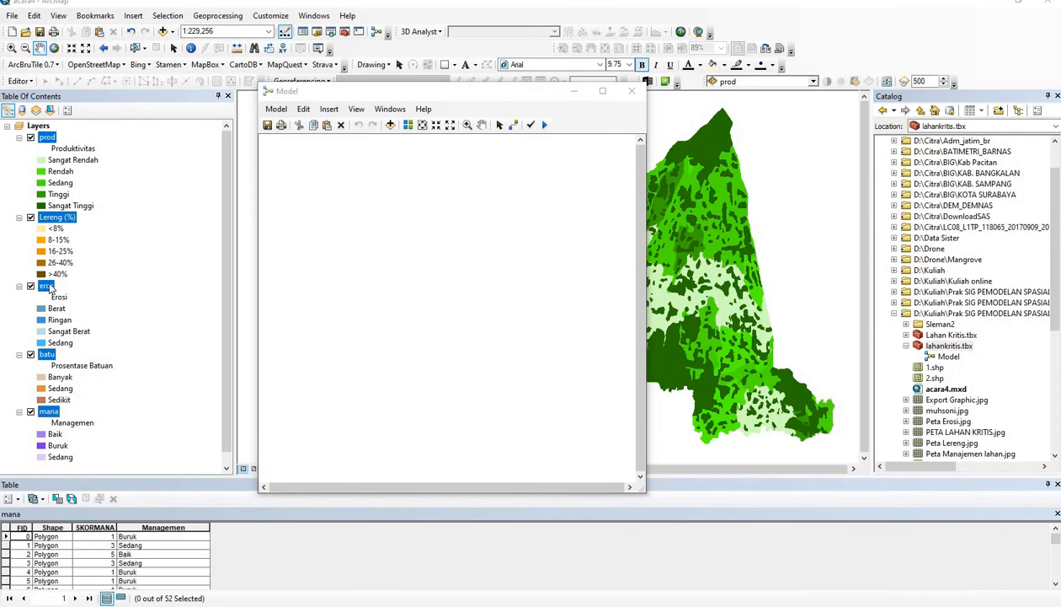
{"action": "left_click_drag", "start_coordinate": [51, 286], "coordinate": [326, 256]}
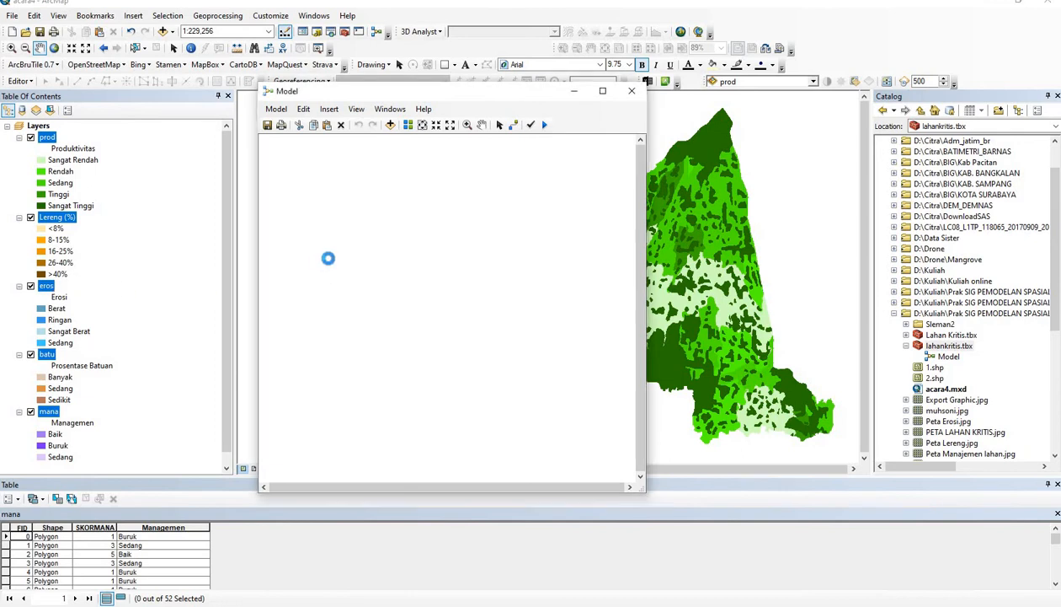
{"action": "left_click", "coordinate": [408, 125]}
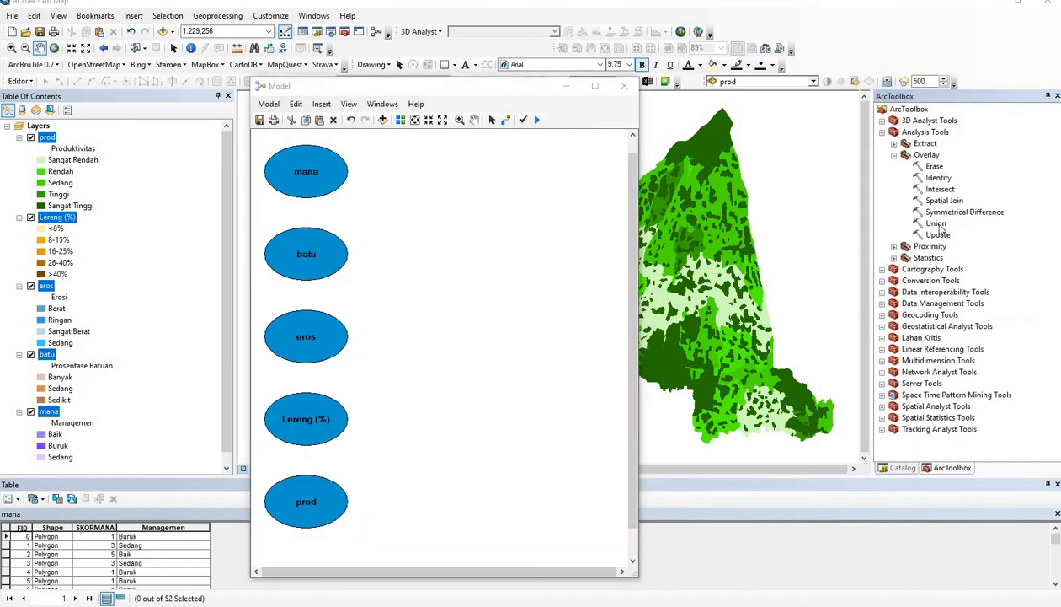
Add the Union overlay tool to the model and connect all five layers to it as input features
{"action": "left_click_drag", "start_coordinate": [936, 223], "coordinate": [415, 300]}
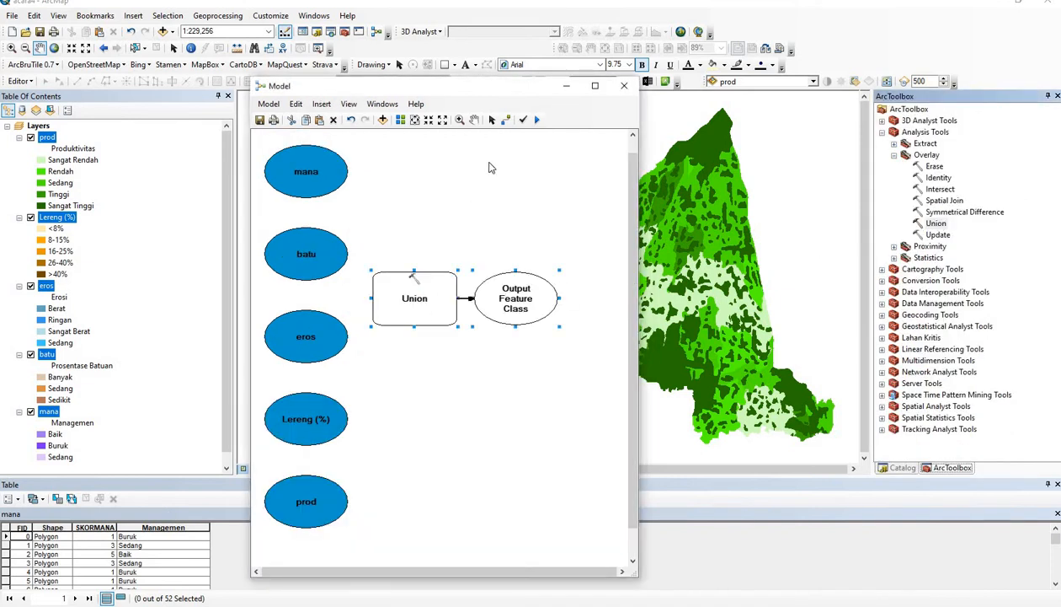
{"action": "left_click", "coordinate": [506, 119]}
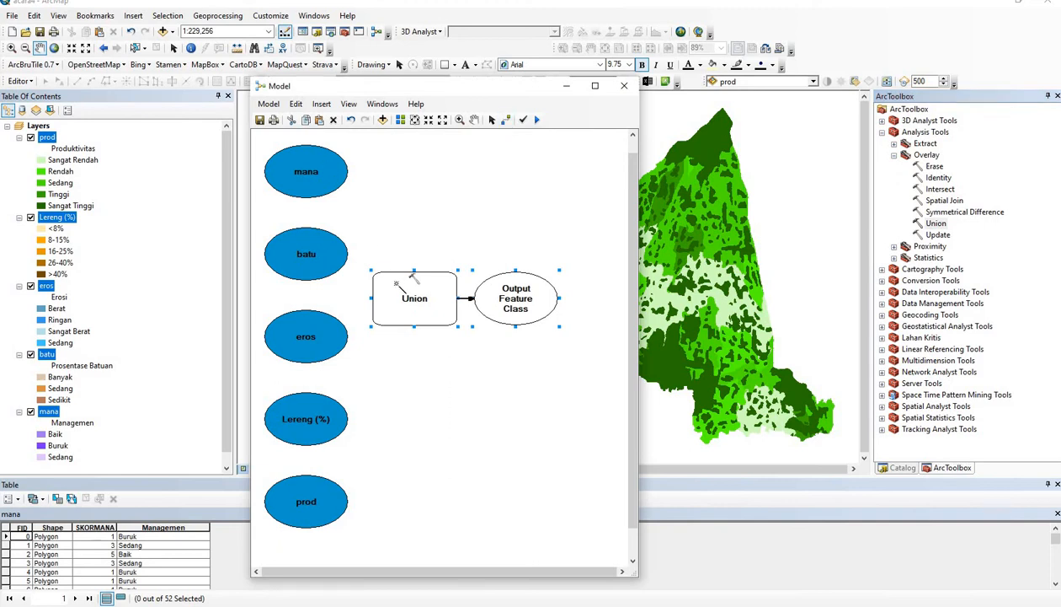
{"action": "left_click", "coordinate": [402, 289]}
{"action": "left_click", "coordinate": [434, 287]}
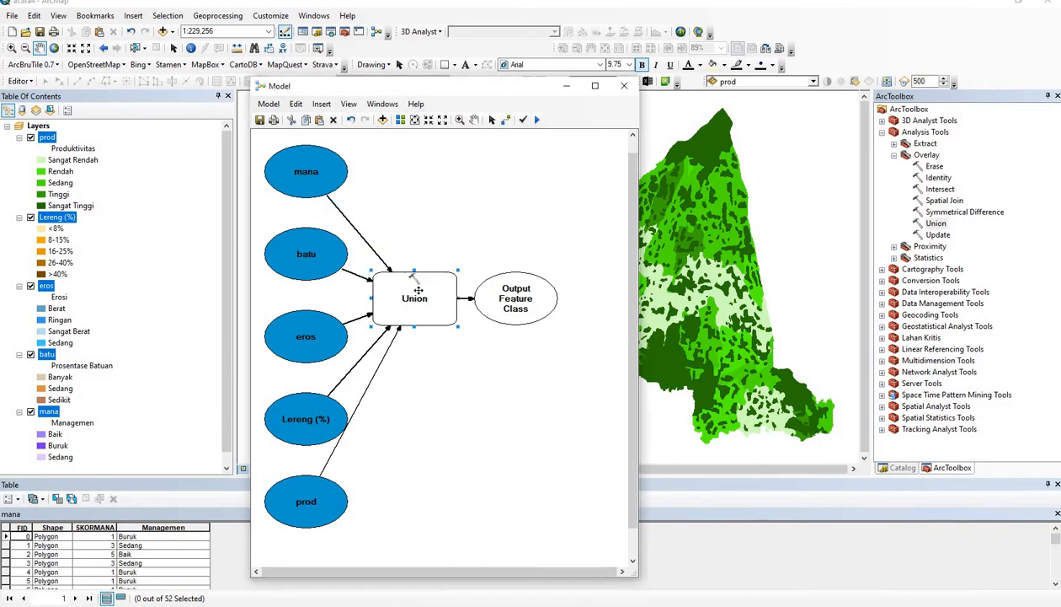
Set the Union tool's output feature class to 3.shp in the Acara_4 folder
{"action": "right_click", "coordinate": [418, 291]}
{"action": "left_click", "coordinate": [442, 297]}
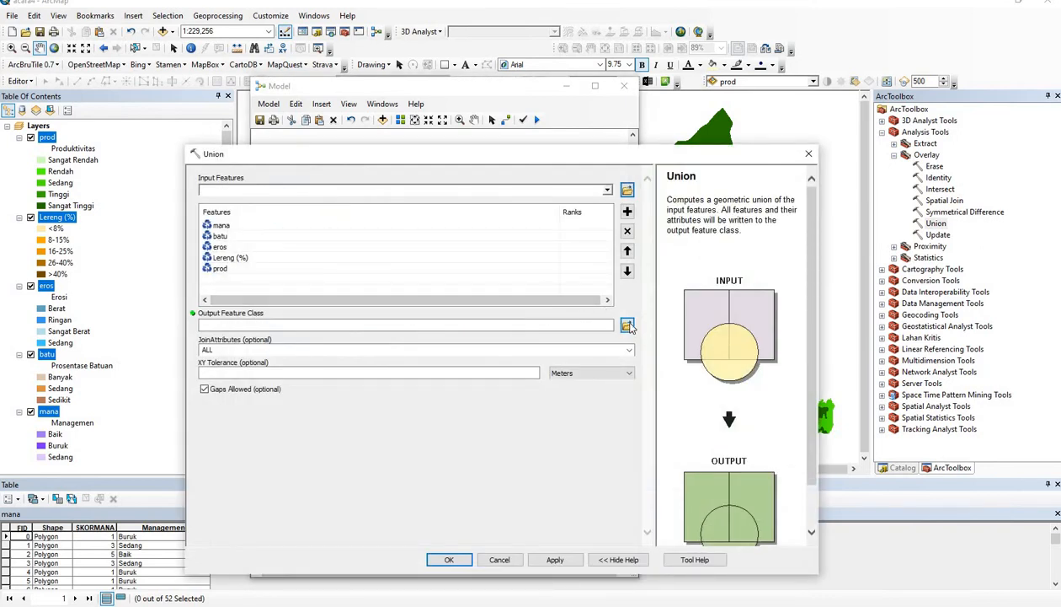
{"action": "left_click", "coordinate": [627, 326]}
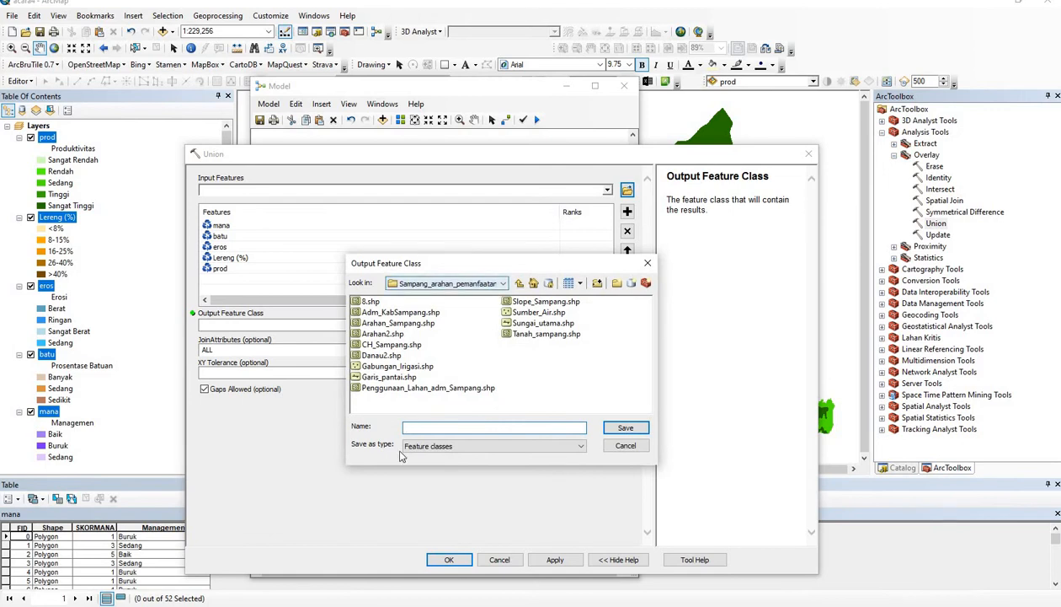
{"action": "type", "text": "3"}
{"action": "key", "text": "Return"}
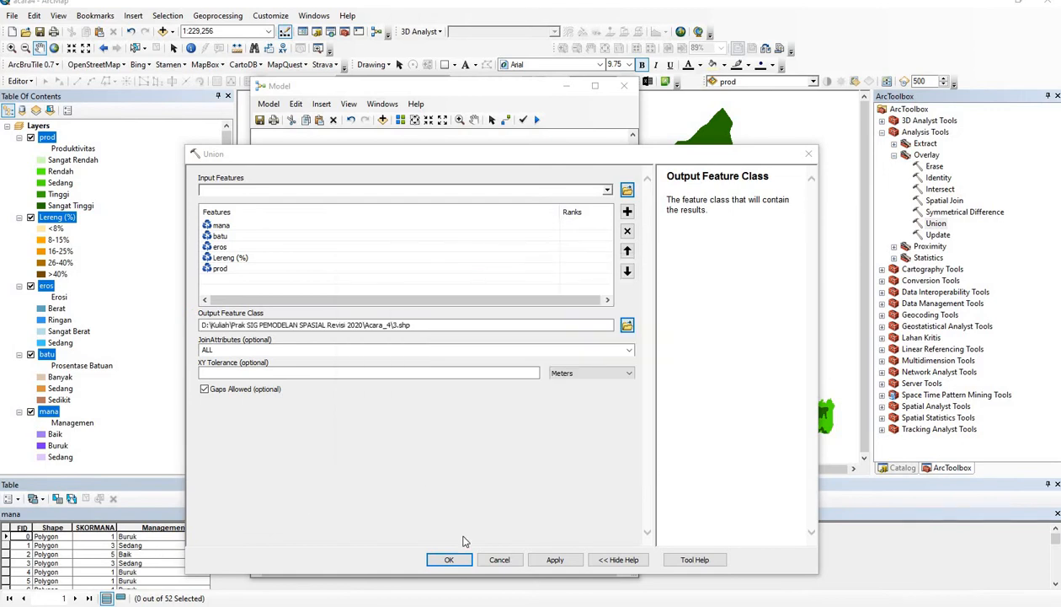
{"action": "left_click", "coordinate": [448, 560]}
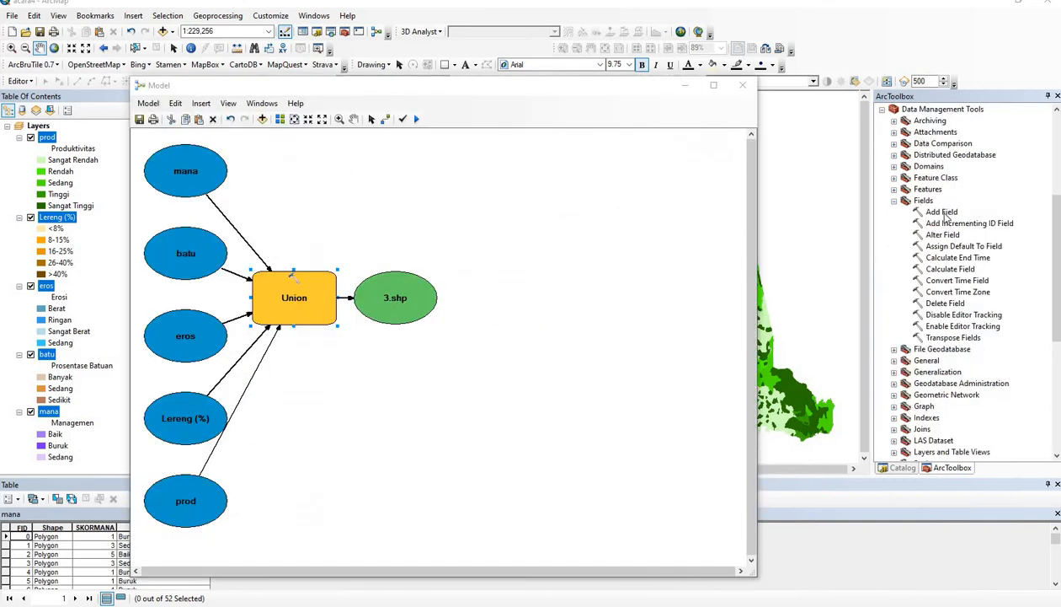
Add an Add Field tool with 3.shp as its input table, and define a TEXT field named Kritis
{"action": "left_click_drag", "start_coordinate": [948, 215], "coordinate": [505, 310]}
{"action": "left_click", "coordinate": [386, 121]}
{"action": "left_click", "coordinate": [425, 296]}
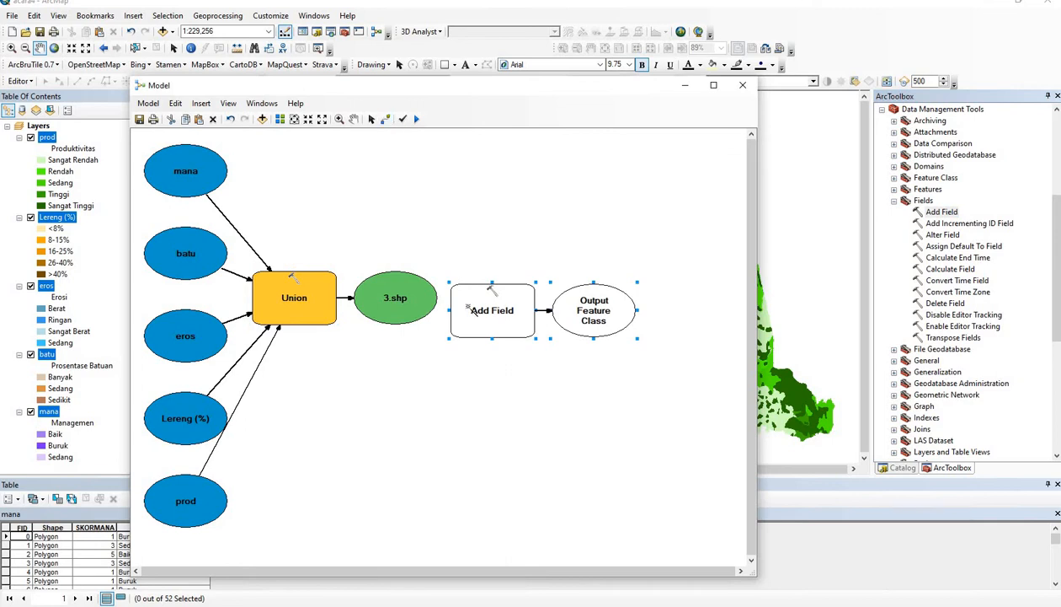
{"action": "left_click", "coordinate": [469, 309]}
{"action": "left_click", "coordinate": [506, 314]}
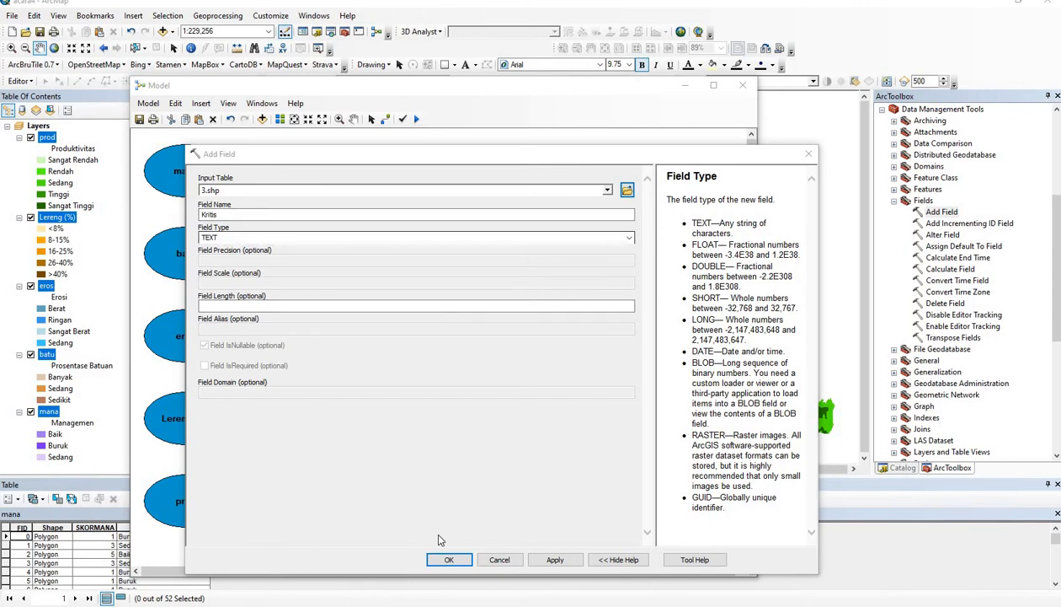
{"action": "left_click", "coordinate": [449, 559]}
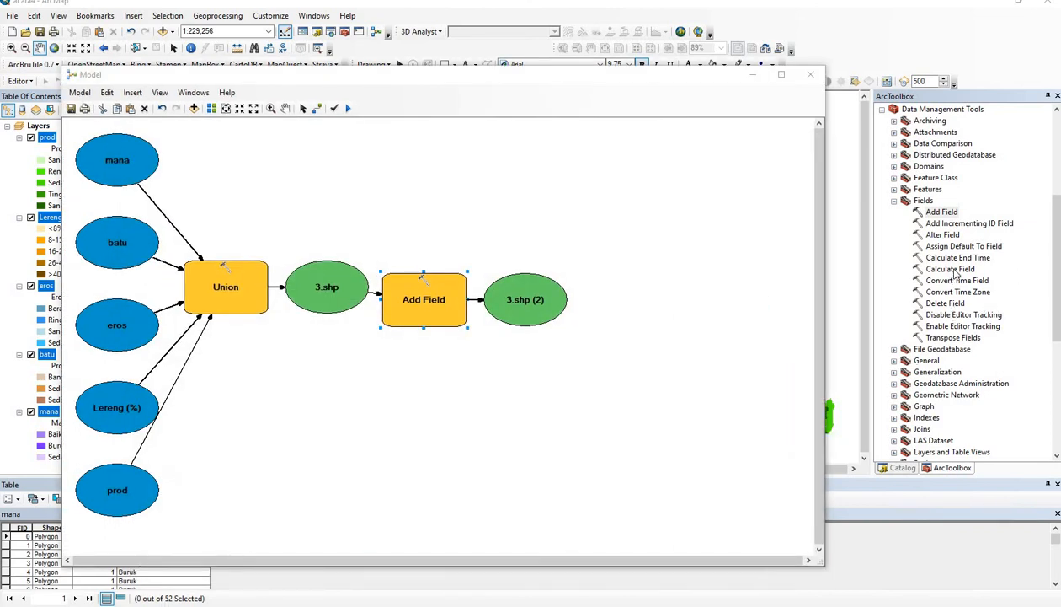
Add a Calculate Field tool to the model and connect 3.shp (2) to it as the input table
{"action": "left_click_drag", "start_coordinate": [956, 270], "coordinate": [633, 312]}
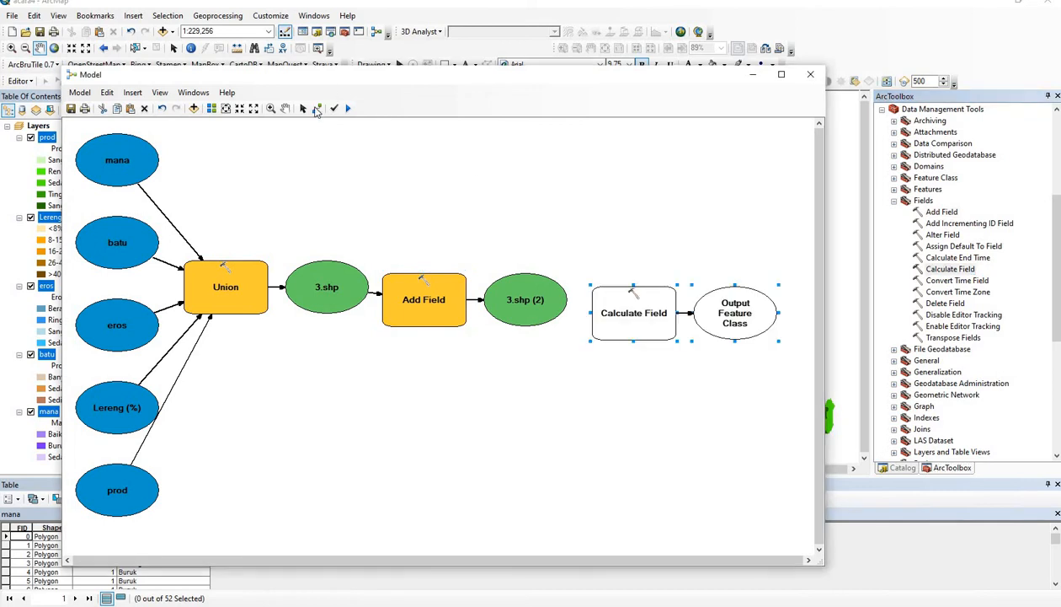
{"action": "left_click", "coordinate": [317, 110]}
{"action": "left_click", "coordinate": [532, 305]}
{"action": "left_click", "coordinate": [611, 309]}
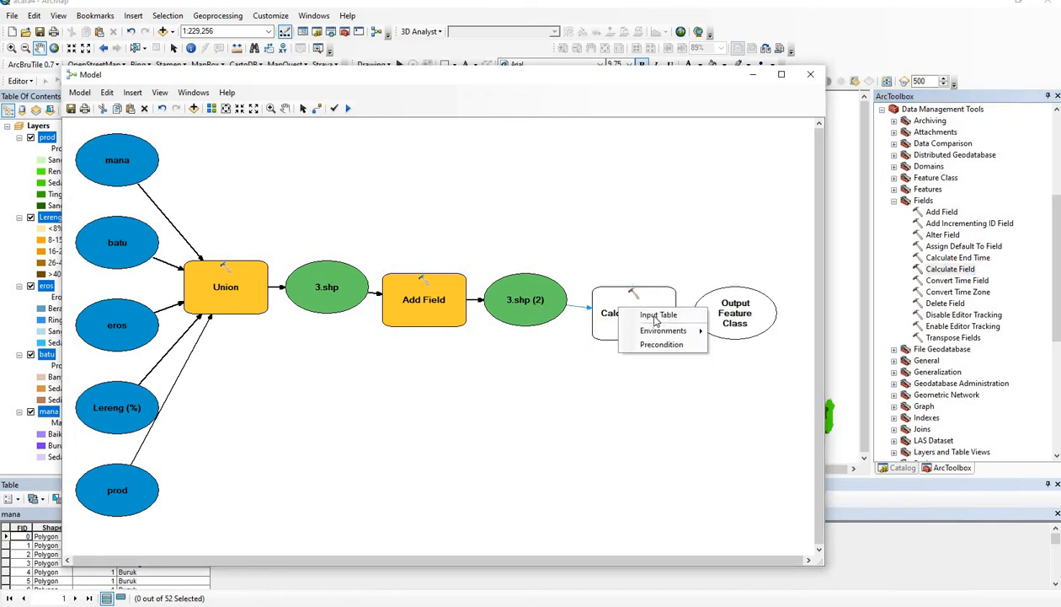
{"action": "left_click", "coordinate": [656, 316]}
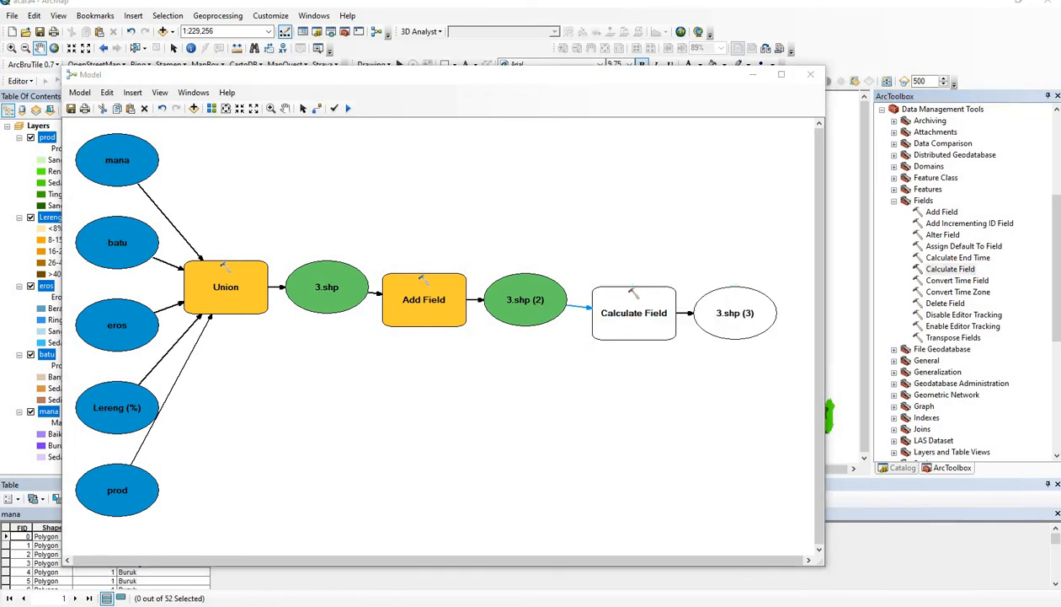
Choose Kritis as the field to update in the Calculate Field tool
{"action": "double_click", "coordinate": [633, 312]}
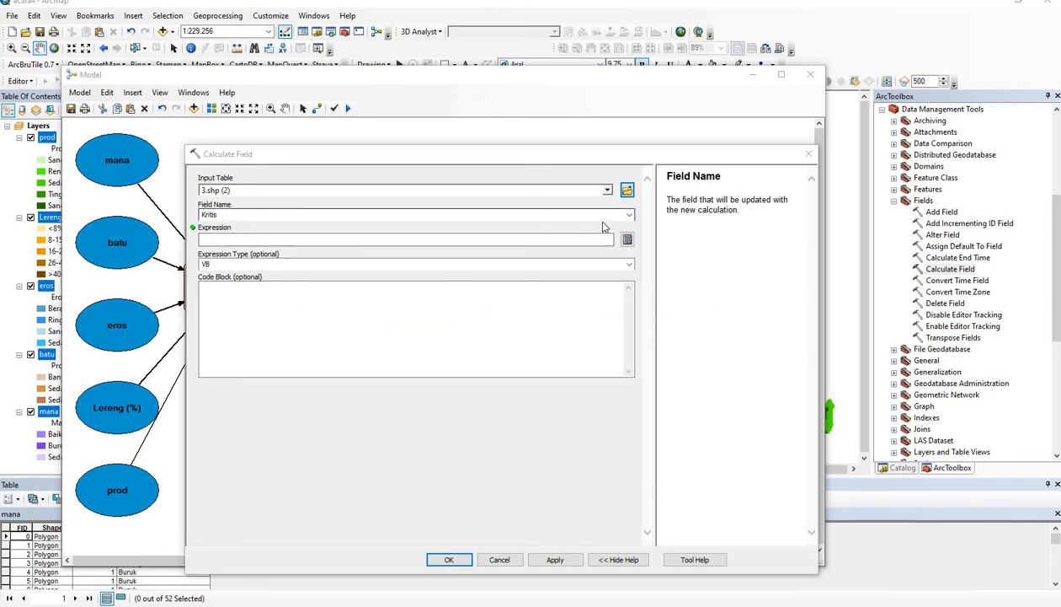
{"action": "left_click", "coordinate": [628, 215]}
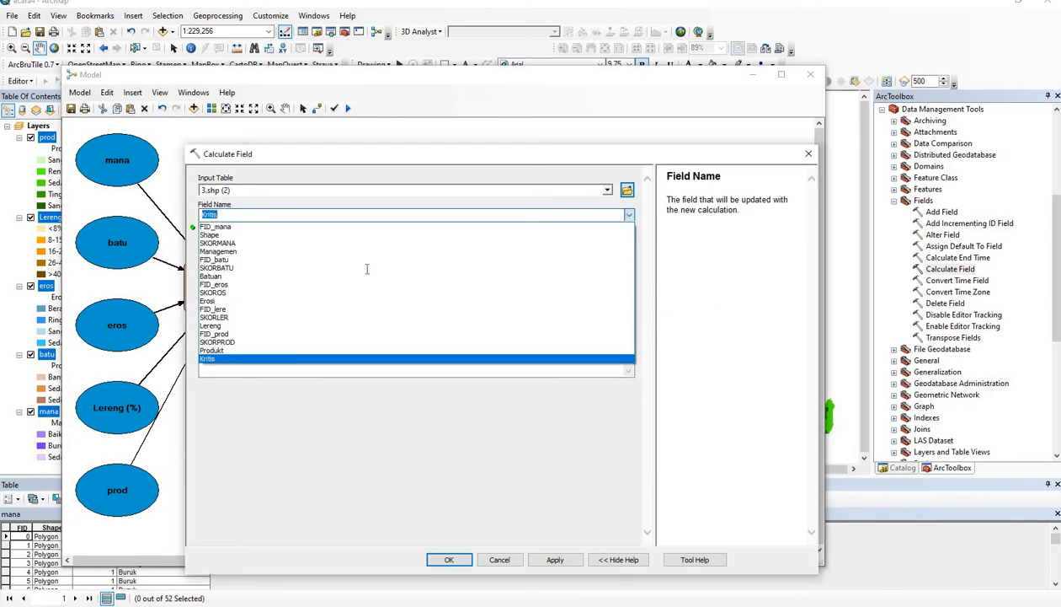
{"action": "left_click", "coordinate": [368, 358]}
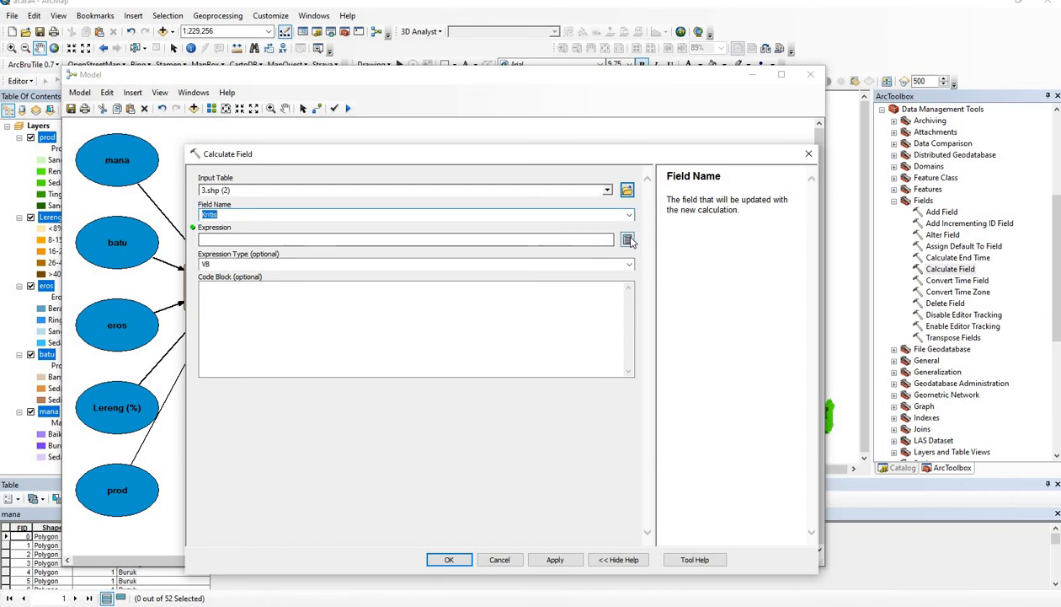
Open the expression builder for the Kritis field and switch to the Word guide containing the script
{"action": "left_click", "coordinate": [627, 240]}
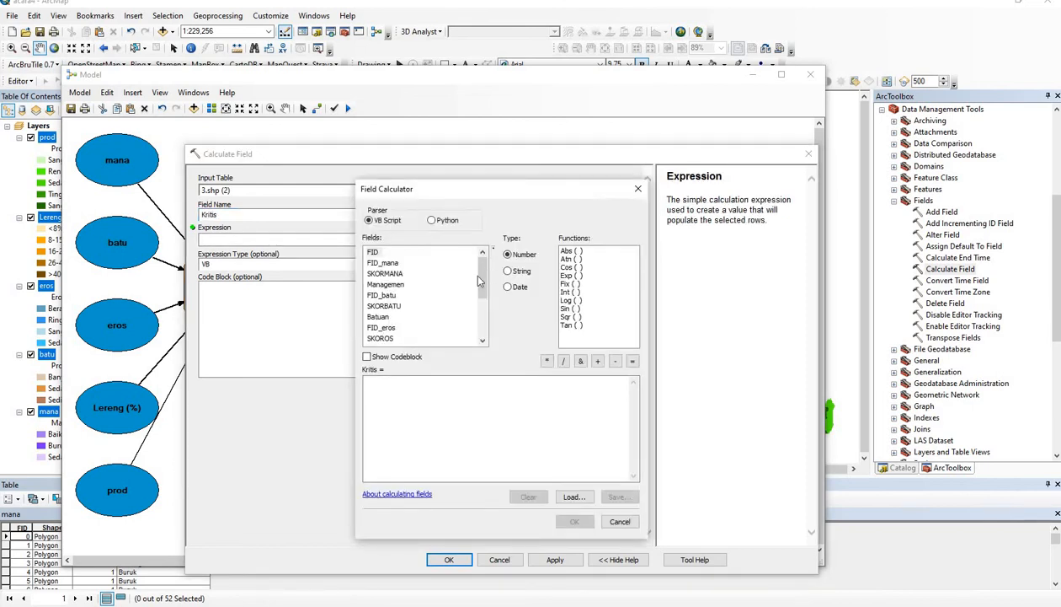
{"action": "left_click_drag", "start_coordinate": [481, 285], "coordinate": [482, 309]}
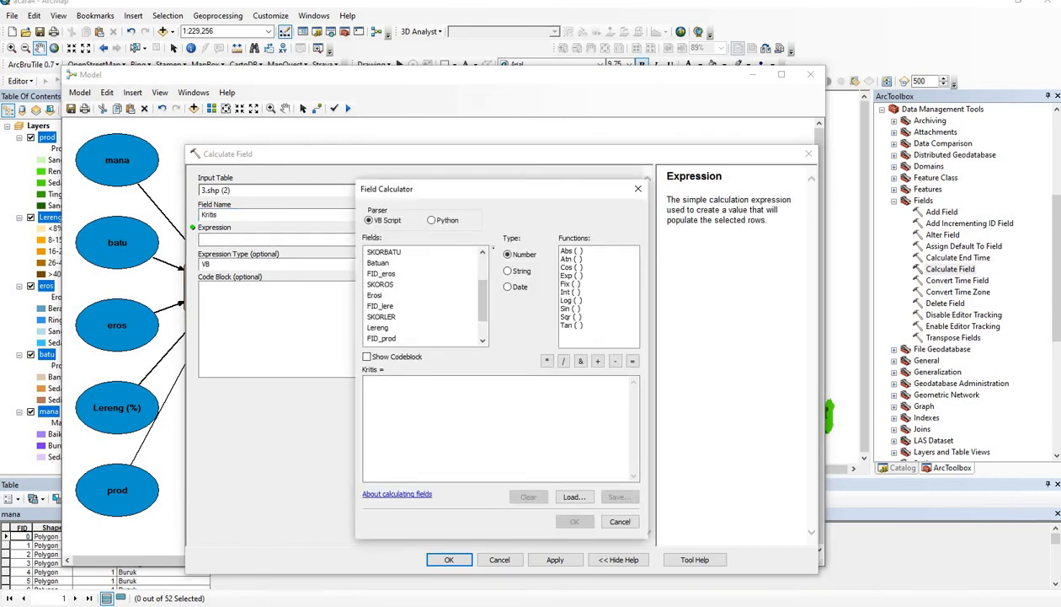
{"action": "key", "text": "alt+Tab"}
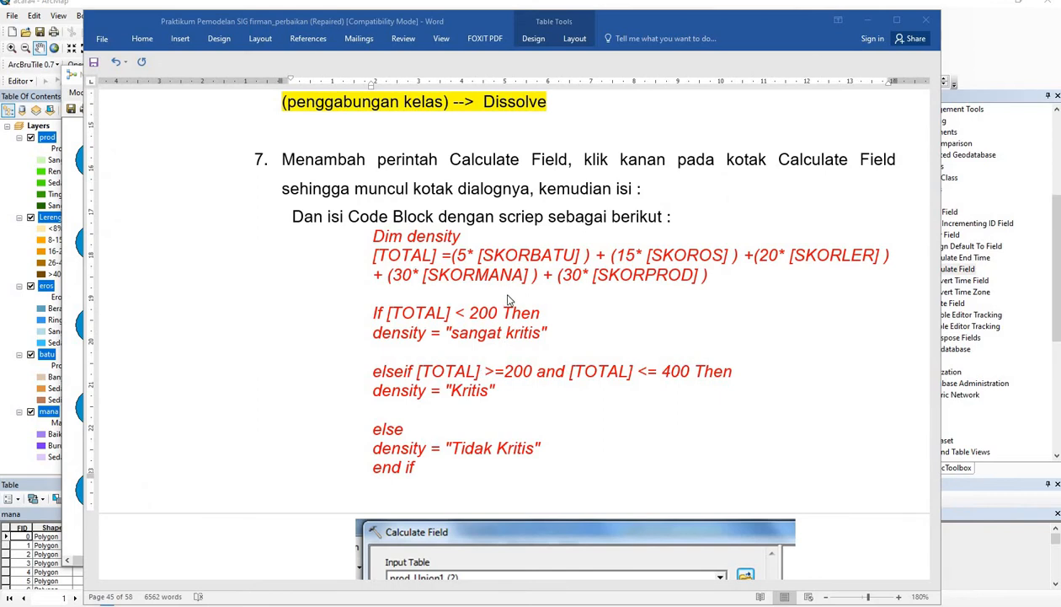
Examine the code block script in the guide, covering the weighted TOTAL formula and the density class conditions
{"action": "left_click", "coordinate": [488, 239]}
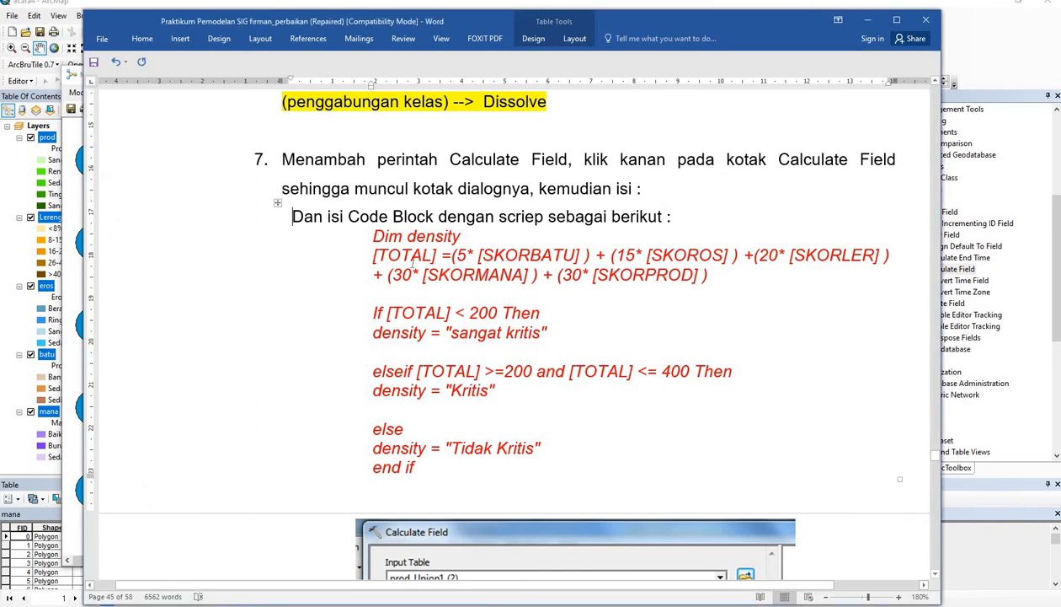
{"action": "left_click_drag", "start_coordinate": [374, 237], "coordinate": [422, 276]}
{"action": "left_click", "coordinate": [575, 306]}
{"action": "left_click_drag", "start_coordinate": [374, 254], "coordinate": [428, 261]}
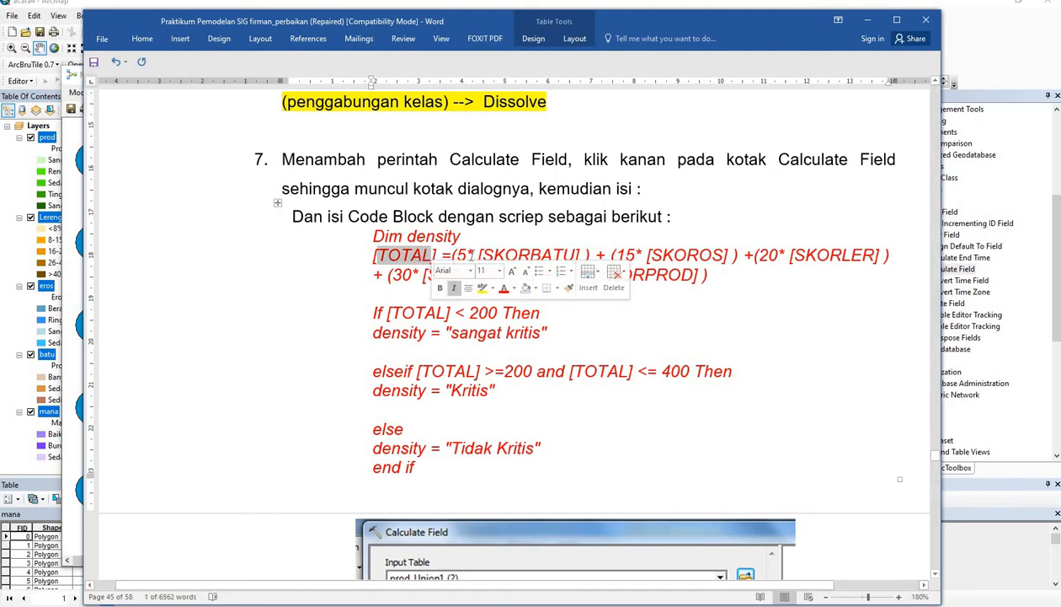
{"action": "left_click", "coordinate": [507, 255]}
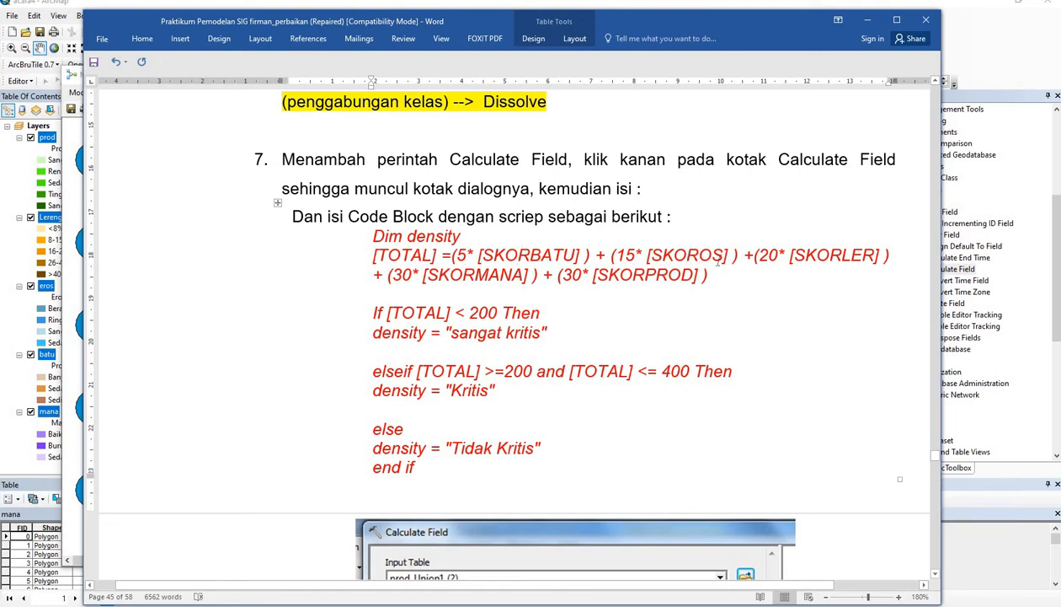
{"action": "left_click", "coordinate": [786, 256]}
{"action": "left_click", "coordinate": [489, 275]}
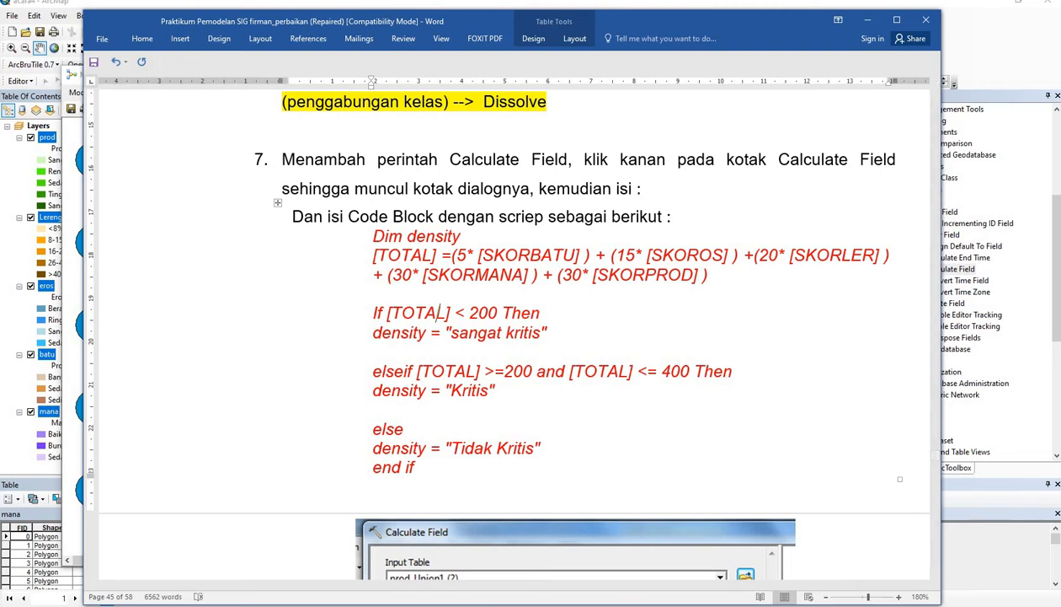
Back in ArcMap, enter the density script as the pre-logic code and replace [TOTAL] in its weighted formula with [Kritis]
{"action": "left_click", "coordinate": [193, 605]}
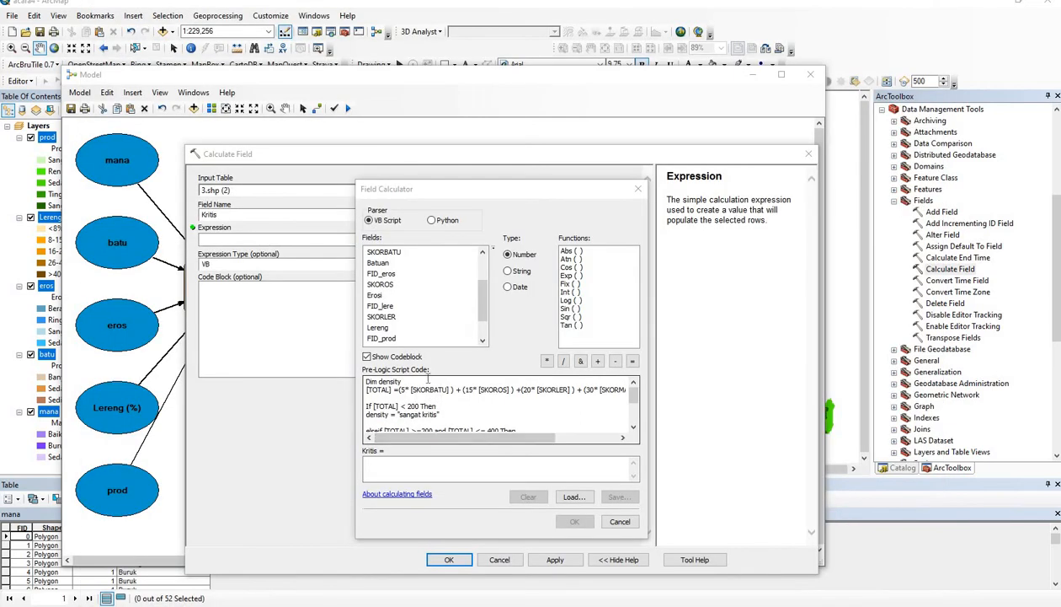
{"action": "left_click", "coordinate": [403, 367]}
{"action": "left_click_drag", "start_coordinate": [481, 309], "coordinate": [481, 322]}
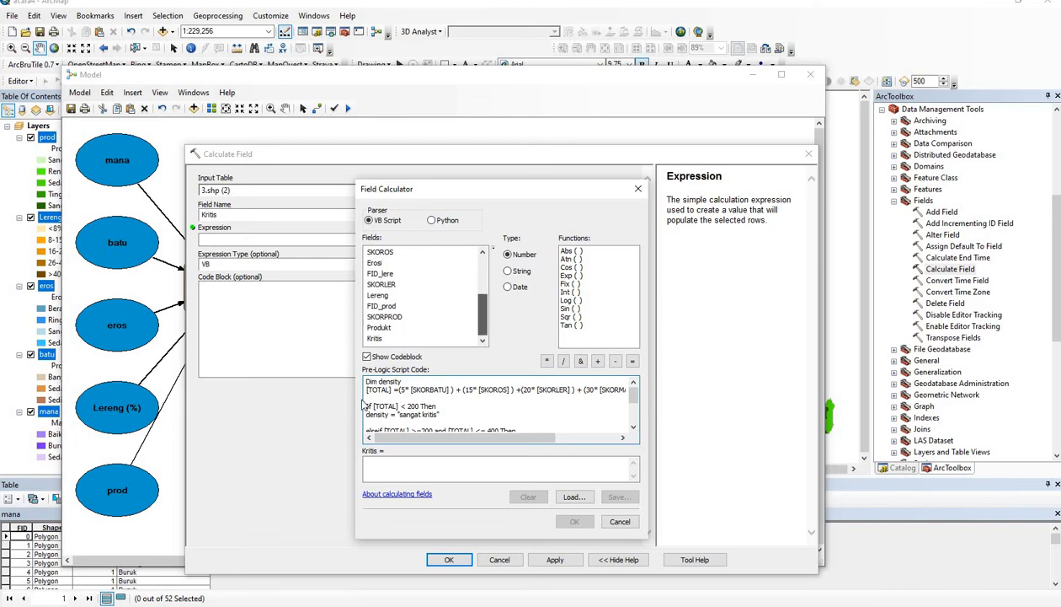
{"action": "left_click_drag", "start_coordinate": [392, 389], "coordinate": [366, 389]}
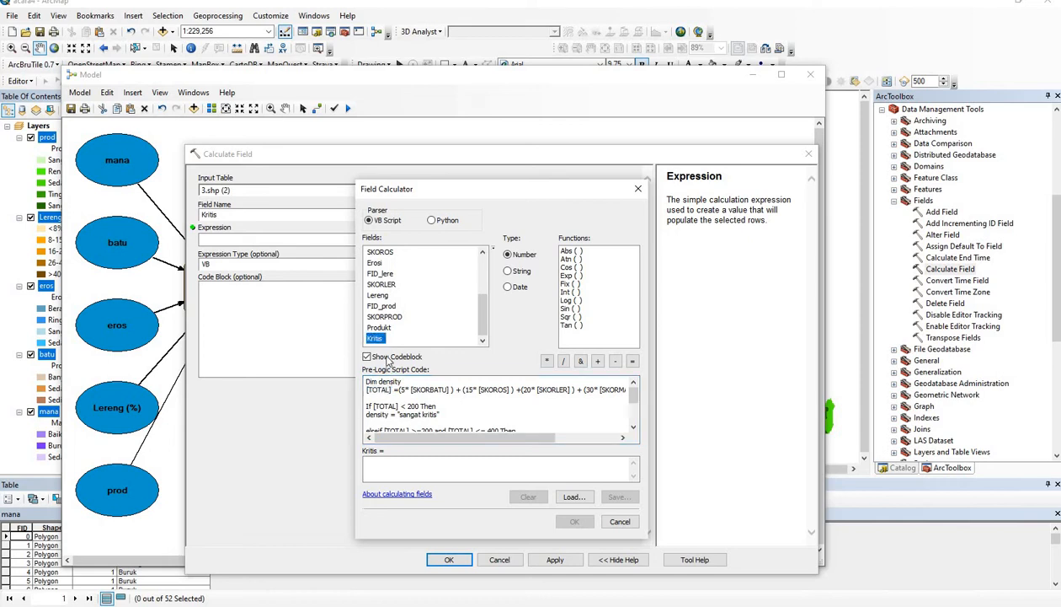
{"action": "double_click", "coordinate": [376, 339]}
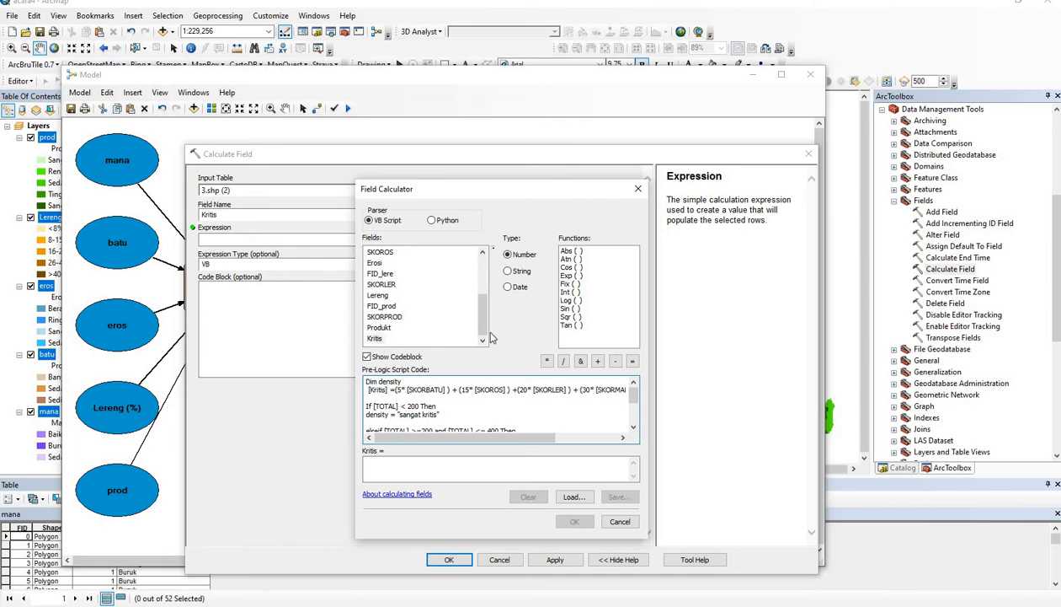
Replace [TOTAL] in the script's "< 200" condition with the [Kritis] field
{"action": "left_click_drag", "start_coordinate": [482, 326], "coordinate": [484, 283]}
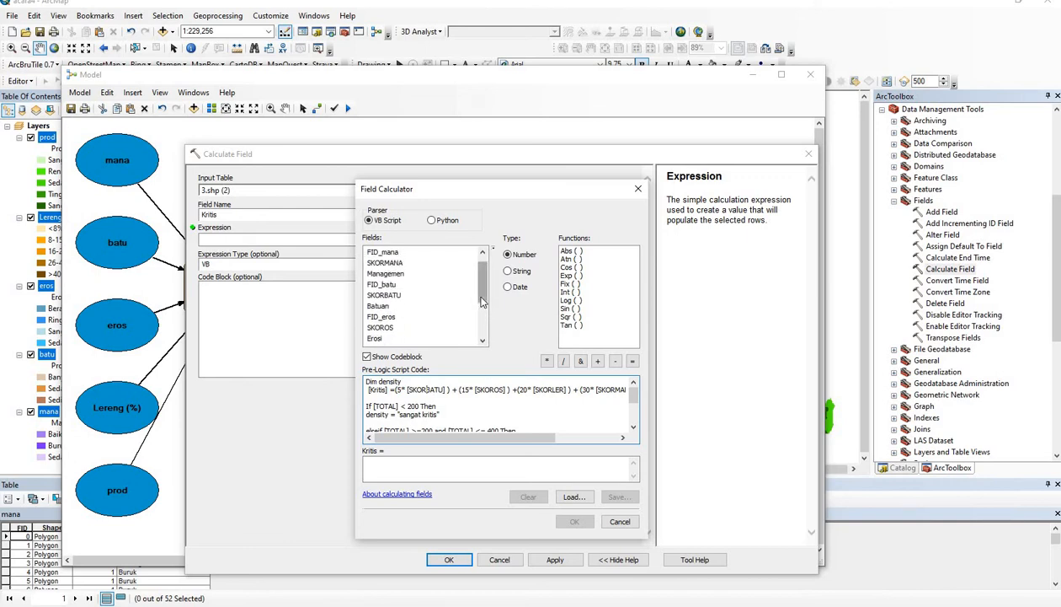
{"action": "left_click_drag", "start_coordinate": [482, 306], "coordinate": [484, 313]}
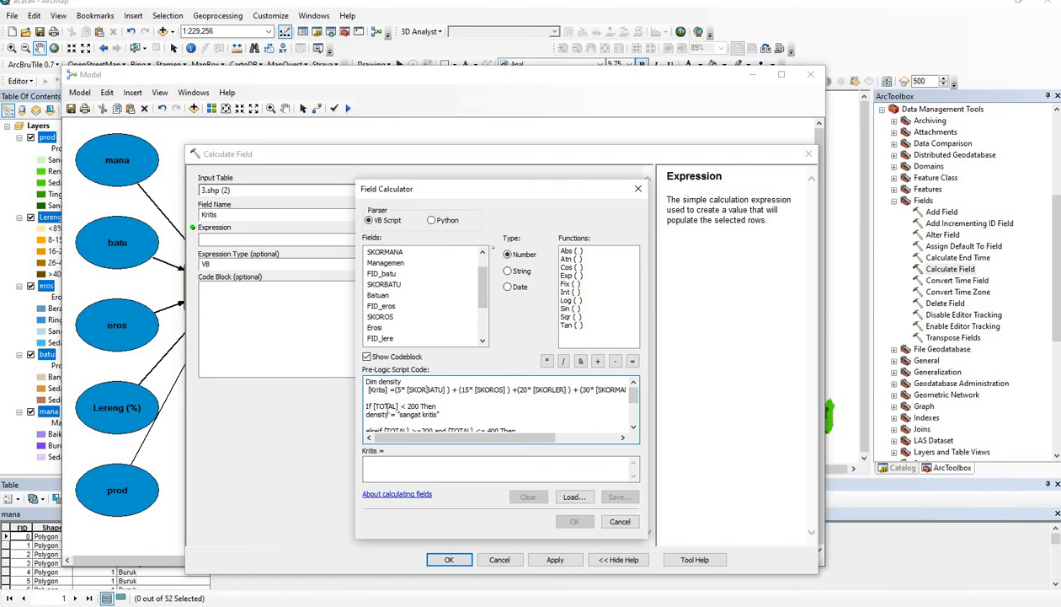
{"action": "double_click", "coordinate": [384, 405]}
{"action": "left_click_drag", "start_coordinate": [484, 301], "coordinate": [487, 334]}
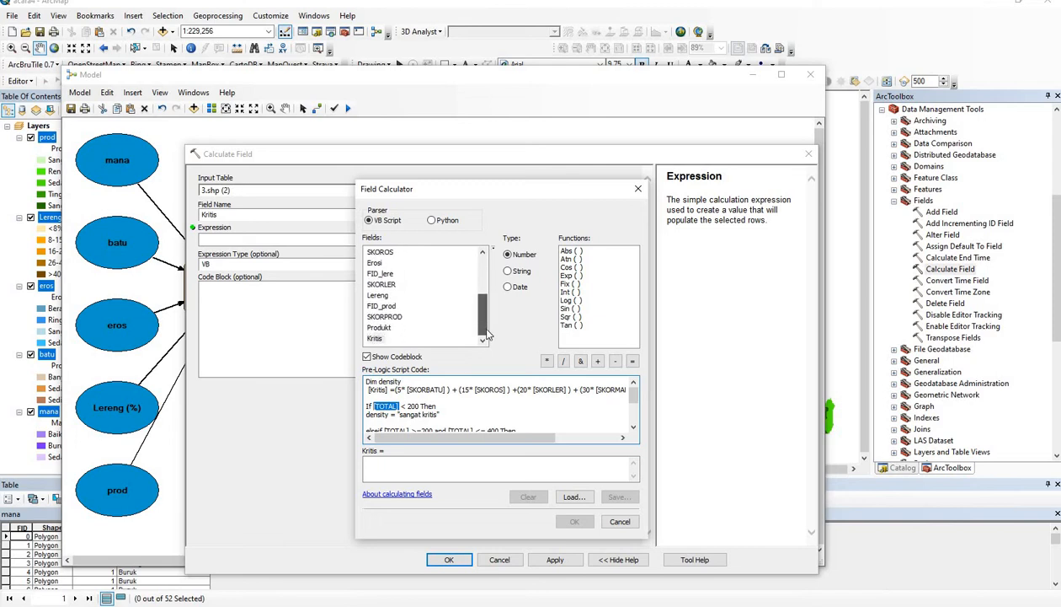
{"action": "double_click", "coordinate": [374, 338]}
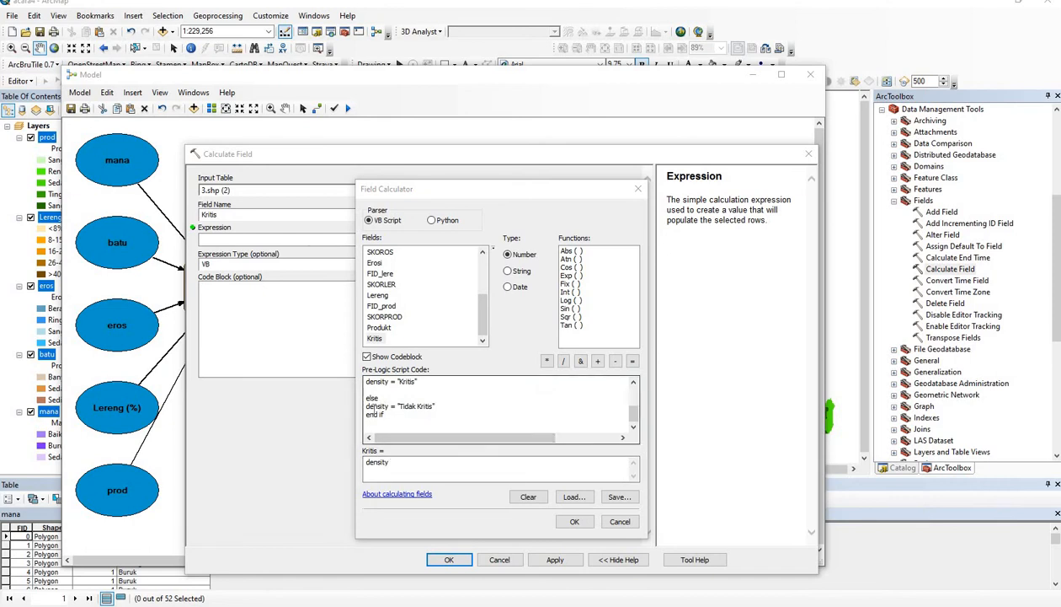
Set the Kritis expression to density and accept the Calculate Field settings
{"action": "left_click", "coordinate": [456, 562]}
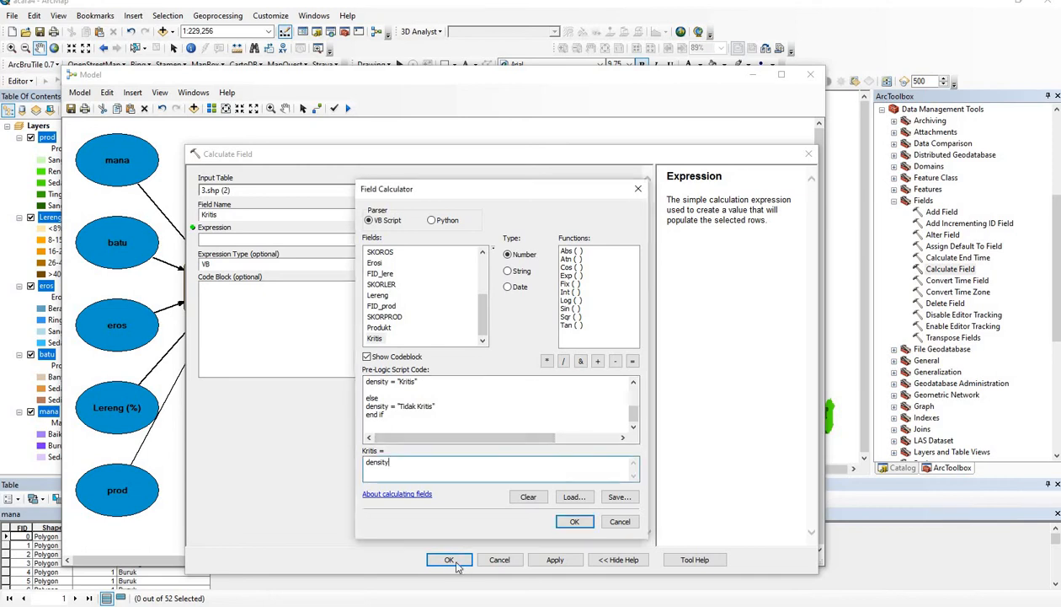
{"action": "left_click", "coordinate": [573, 522]}
{"action": "left_click", "coordinate": [449, 560]}
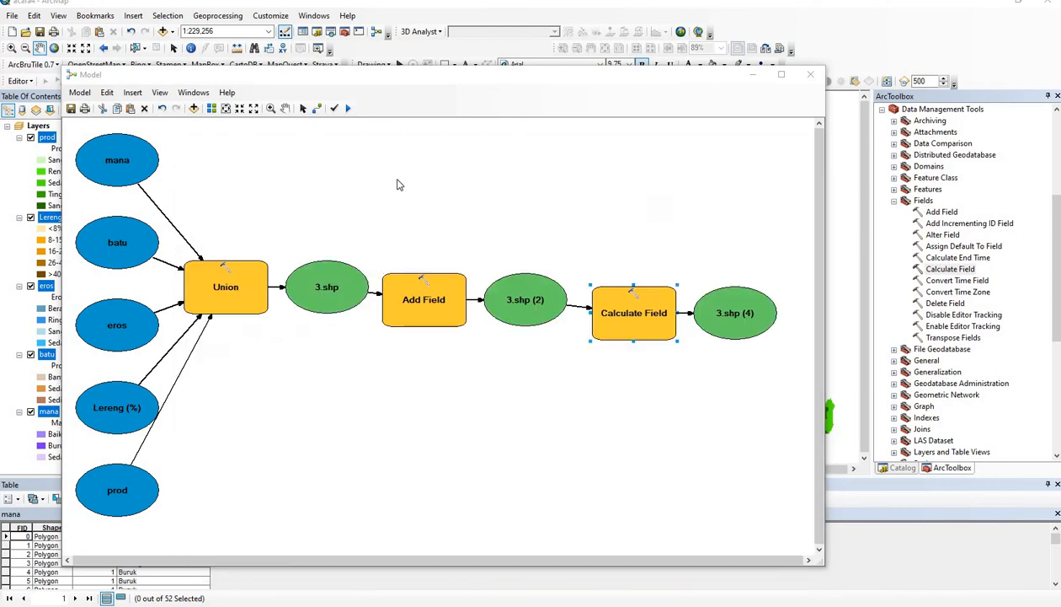
Run the model and add the Calculate Field output 3.shp (4) to the map display
{"action": "left_click", "coordinate": [349, 108]}
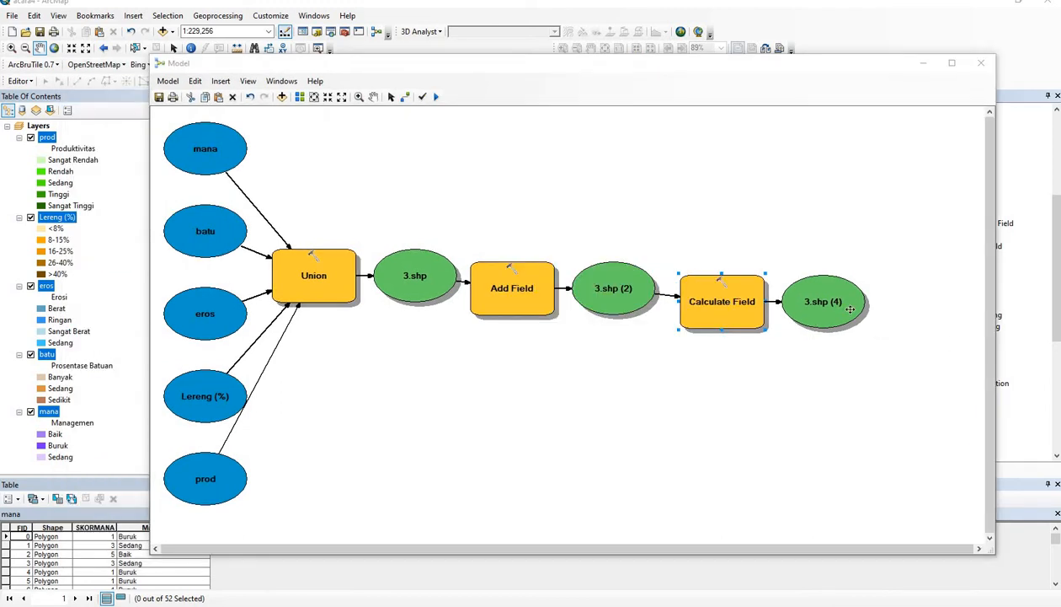
{"action": "left_click", "coordinate": [849, 307]}
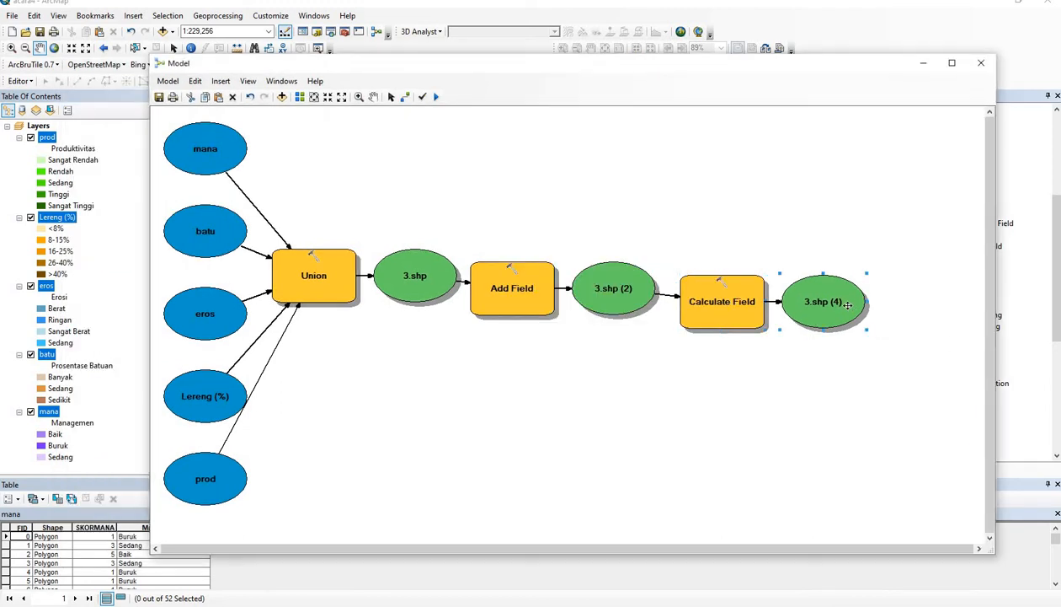
{"action": "right_click", "coordinate": [849, 310]}
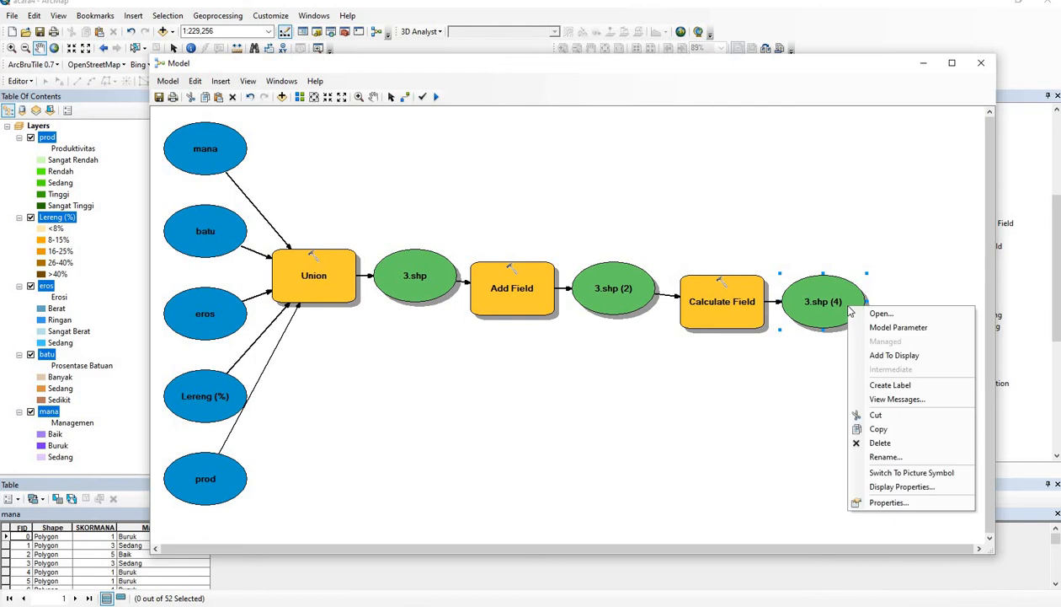
{"action": "left_click", "coordinate": [891, 351]}
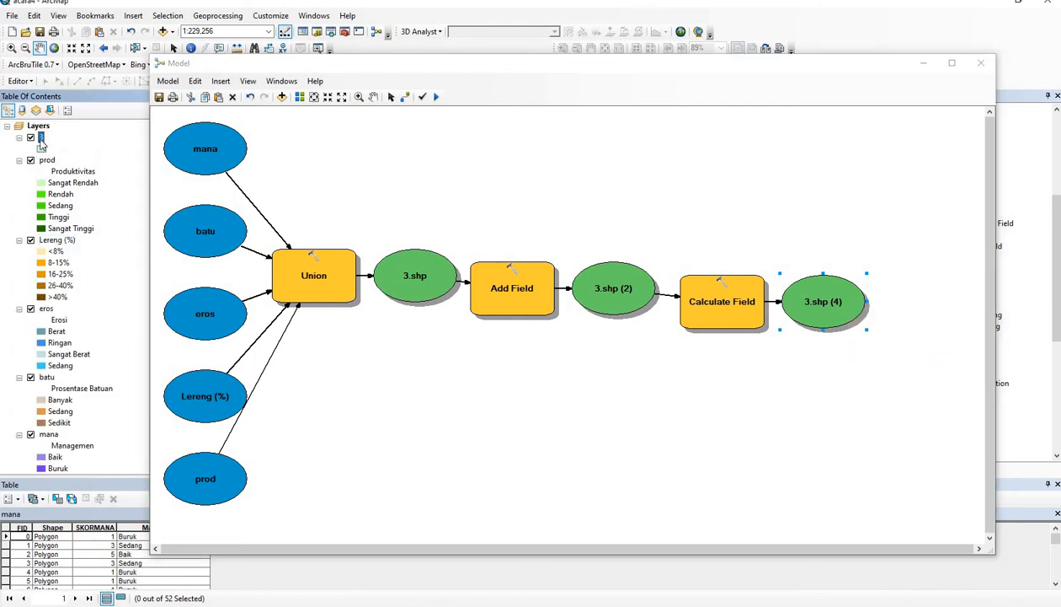
Open the attribute table of layer 3 and inspect the calculated Kritis values
{"action": "right_click", "coordinate": [41, 139]}
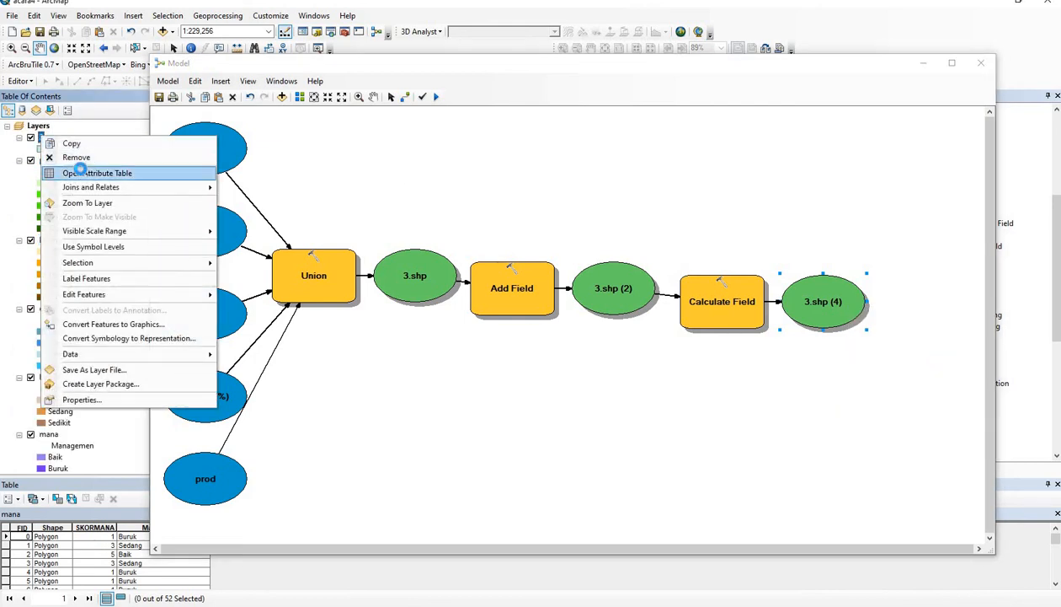
{"action": "left_click", "coordinate": [76, 172]}
{"action": "left_click_drag", "start_coordinate": [320, 555], "coordinate": [333, 476]}
{"action": "left_click", "coordinate": [765, 548]}
{"action": "scroll", "coordinate": [764, 549], "scroll_direction": "down", "scroll_amount": 20}
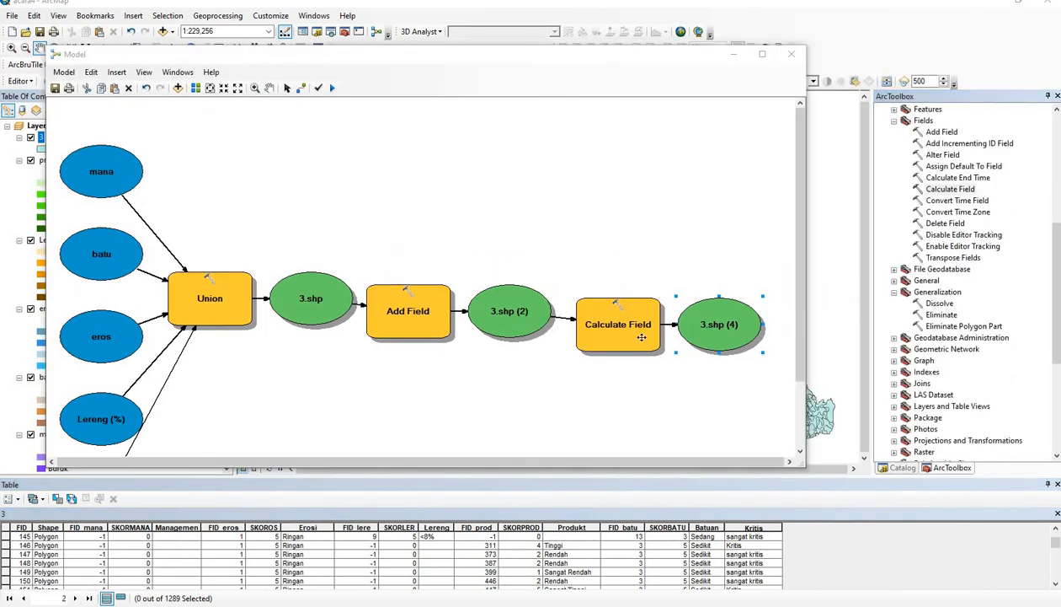
Add a Dissolve tool to the model and connect 3.shp (4) to it as the input features
{"action": "left_click_drag", "start_coordinate": [940, 304], "coordinate": [685, 394]}
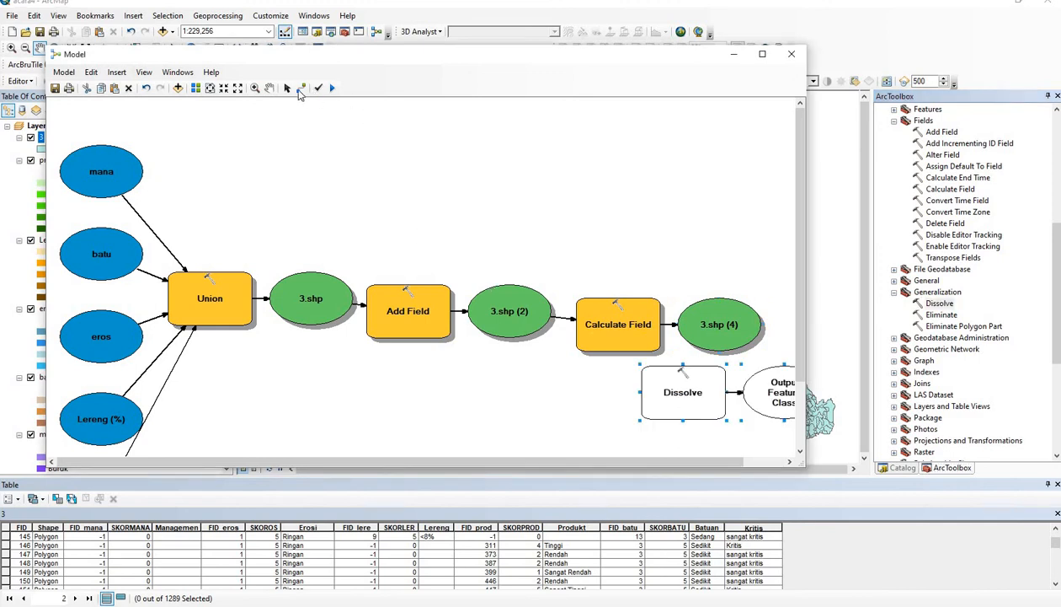
{"action": "left_click", "coordinate": [300, 88]}
{"action": "left_click", "coordinate": [682, 397]}
{"action": "left_click", "coordinate": [716, 401]}
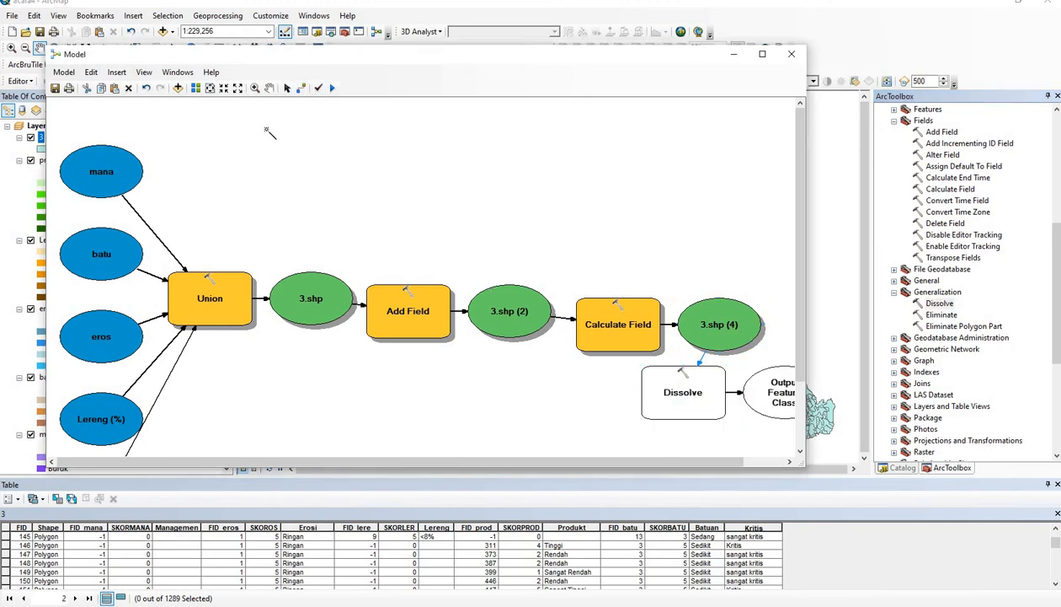
{"action": "left_click", "coordinate": [287, 87]}
Configure Dissolve to output Kritis.shp in the Acara_4 folder, using Kritis as the dissolve field
{"action": "right_click", "coordinate": [678, 379]}
{"action": "left_click", "coordinate": [712, 386]}
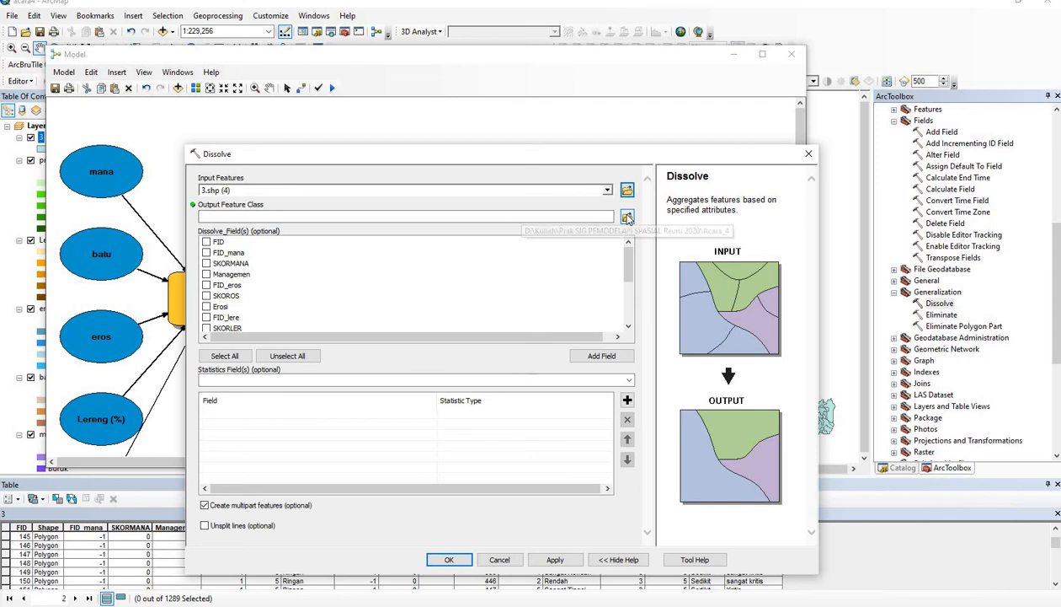
{"action": "left_click", "coordinate": [628, 218]}
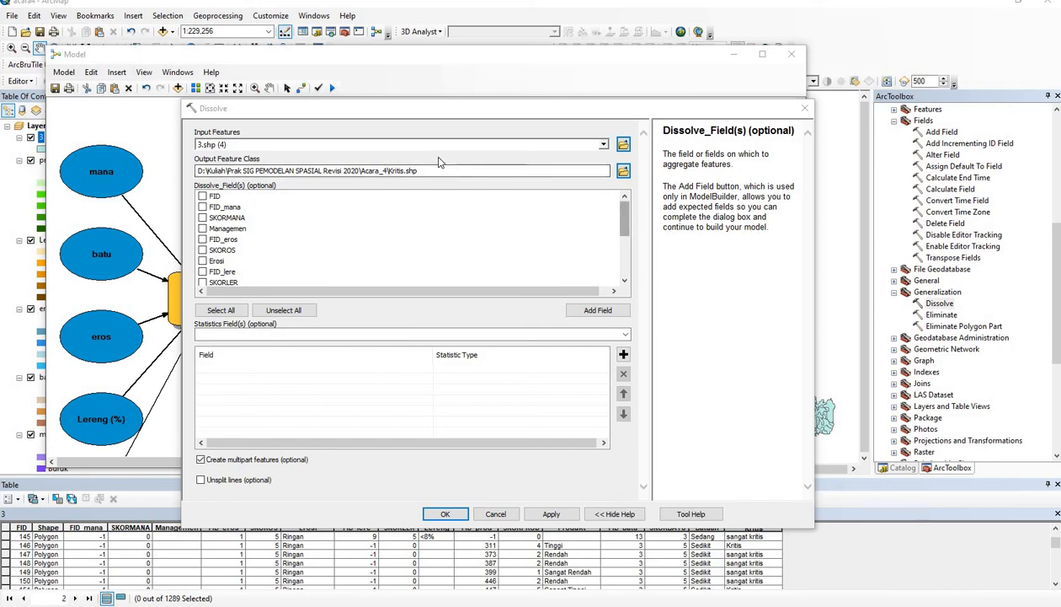
{"action": "scroll", "coordinate": [627, 271], "scroll_direction": "down", "scroll_amount": 5}
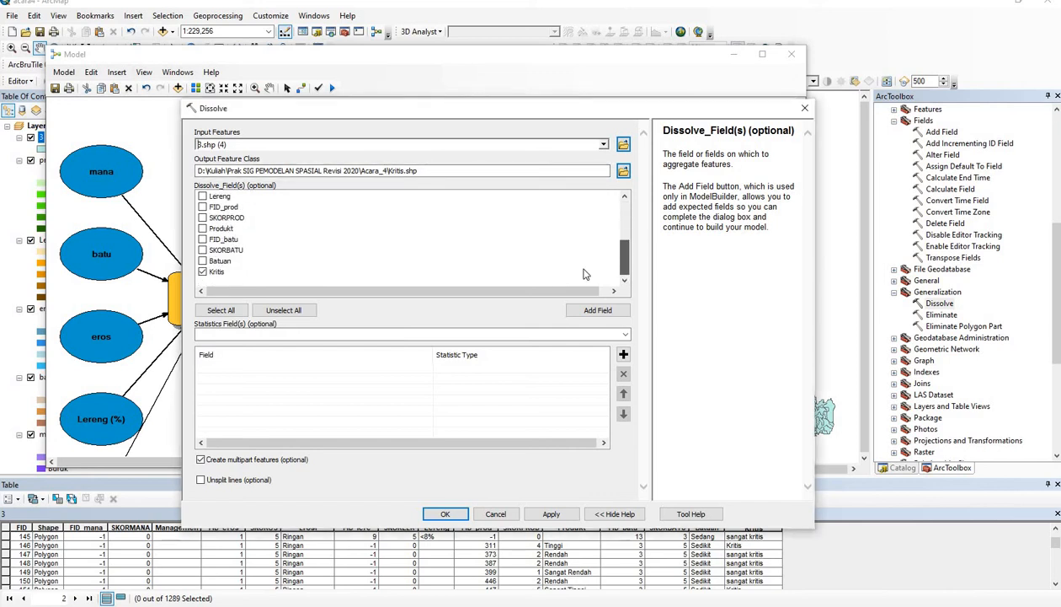
{"action": "left_click", "coordinate": [205, 272]}
{"action": "left_click", "coordinate": [446, 514]}
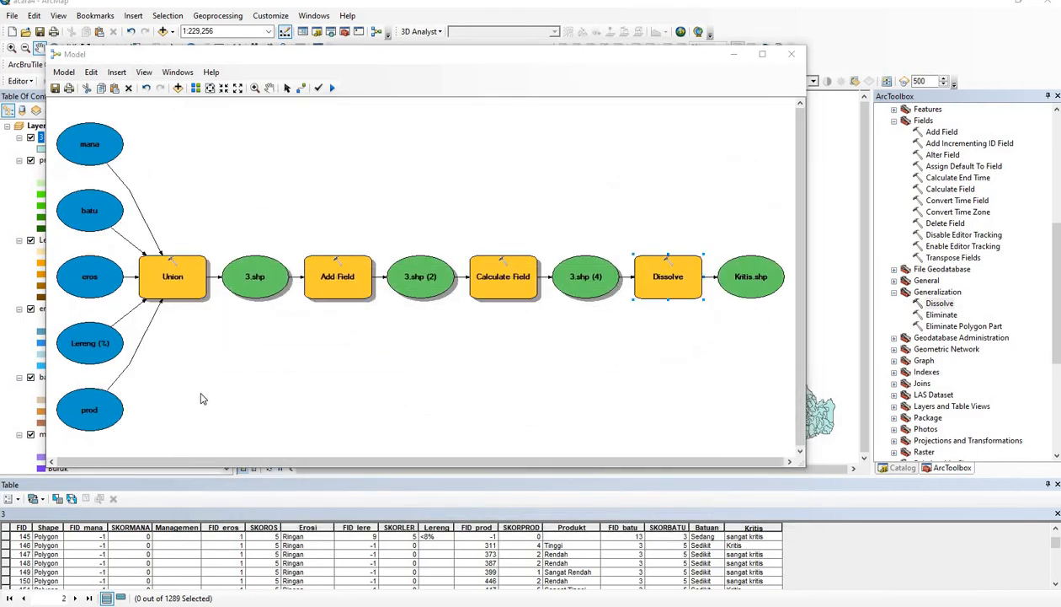
Run the model with the Dissolve tool and add Kritis.shp to the map display
{"action": "left_click", "coordinate": [332, 87]}
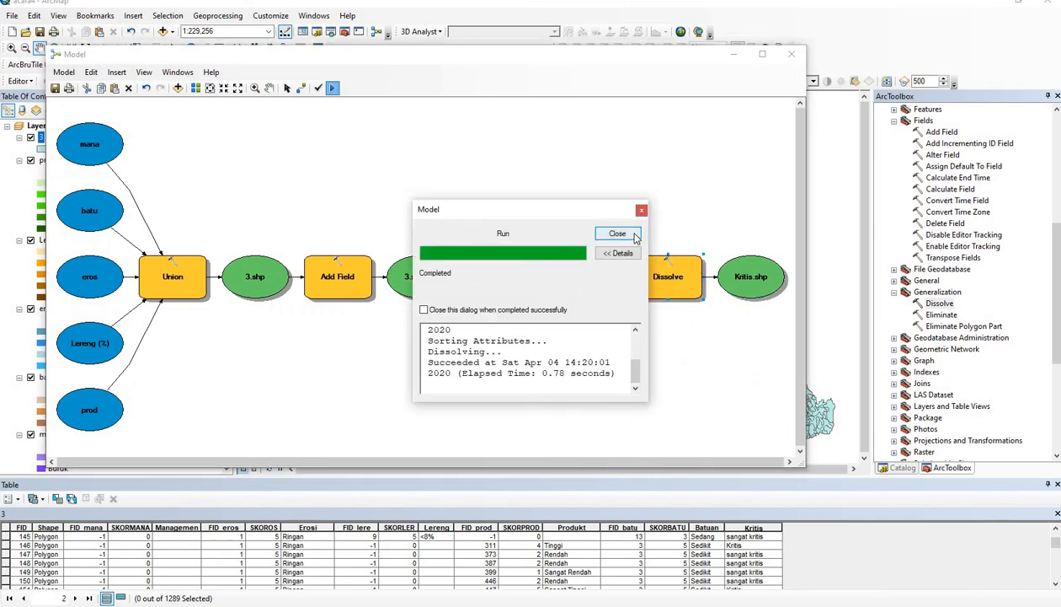
{"action": "left_click", "coordinate": [617, 234]}
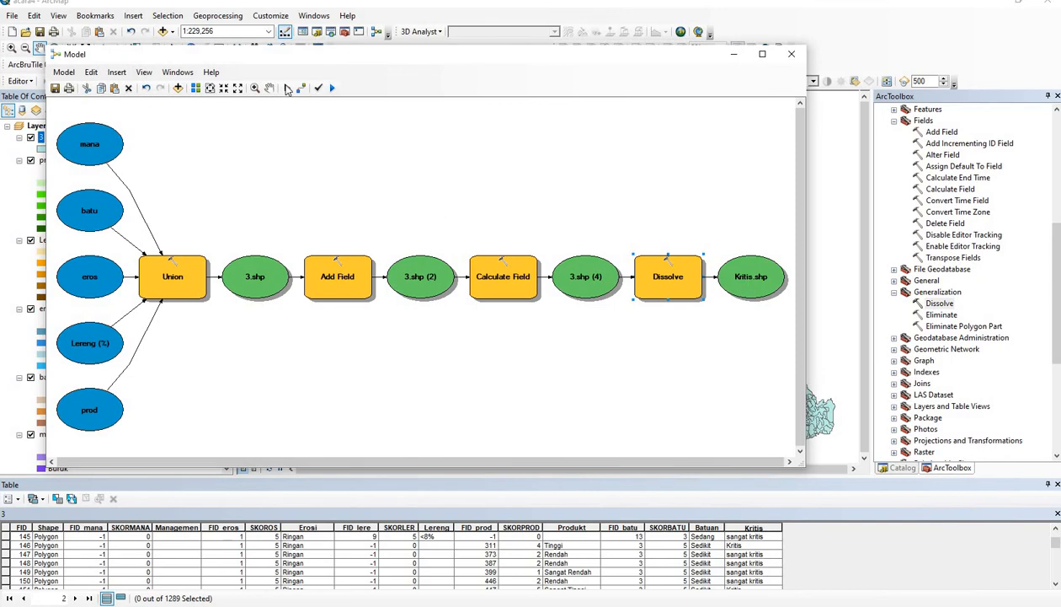
{"action": "right_click", "coordinate": [778, 293]}
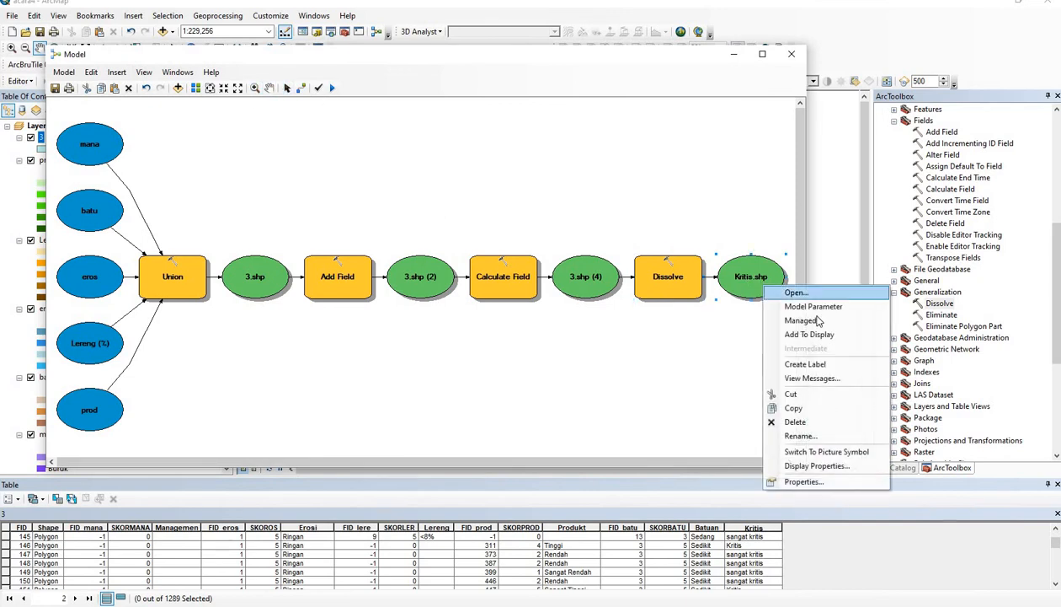
{"action": "left_click", "coordinate": [812, 335]}
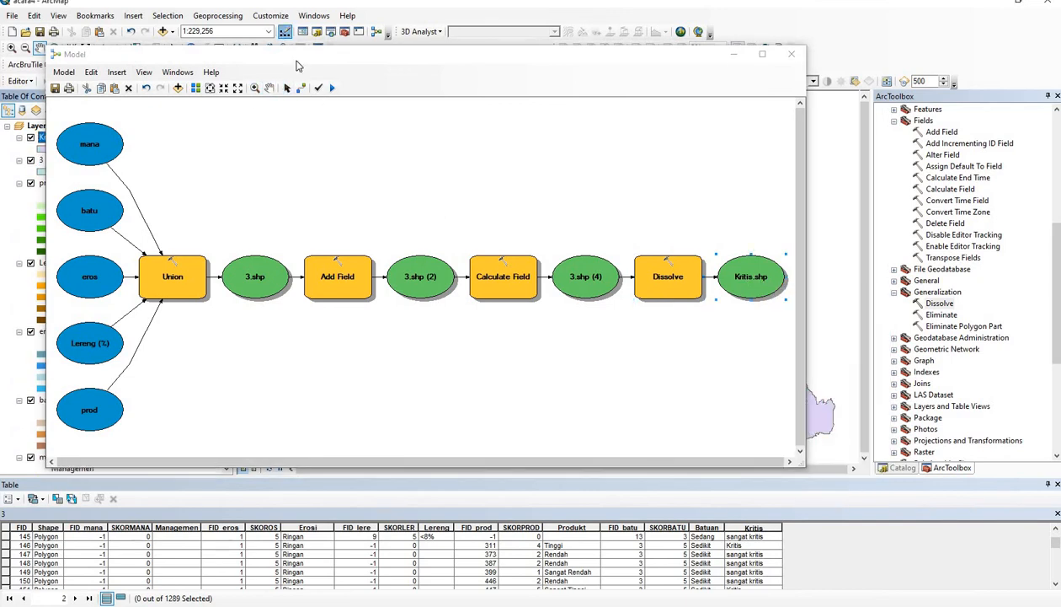
Open the attribute table of the Kritis layer to check the dissolved classes
{"action": "left_click_drag", "start_coordinate": [401, 55], "coordinate": [536, 44]}
{"action": "right_click", "coordinate": [49, 141]}
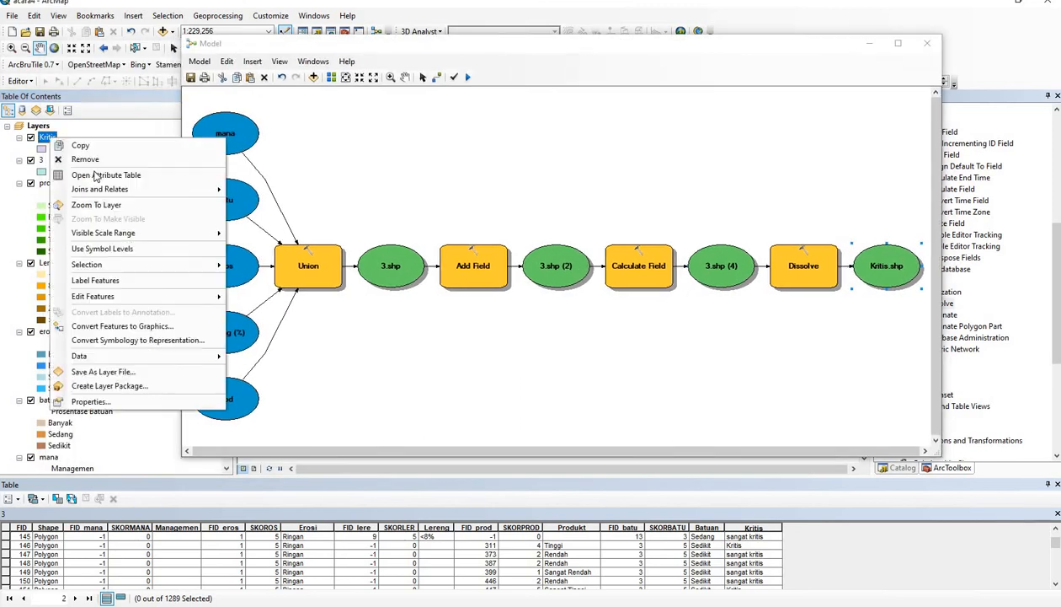
{"action": "left_click", "coordinate": [94, 174]}
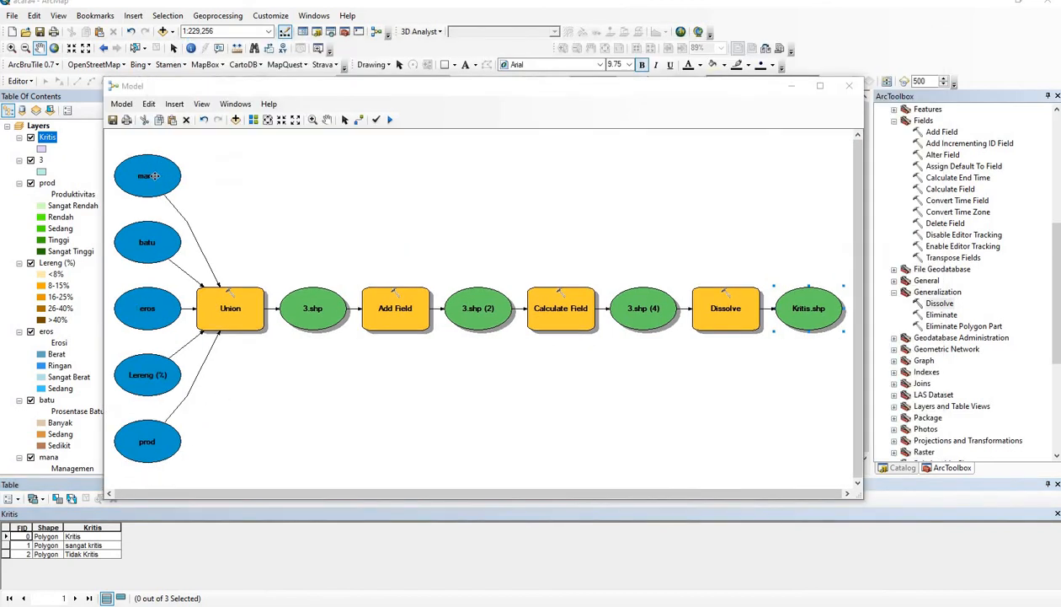
Make the five input layers mana, batu, eros, Lereng (%) and prod model parameters
{"action": "right_click", "coordinate": [156, 179]}
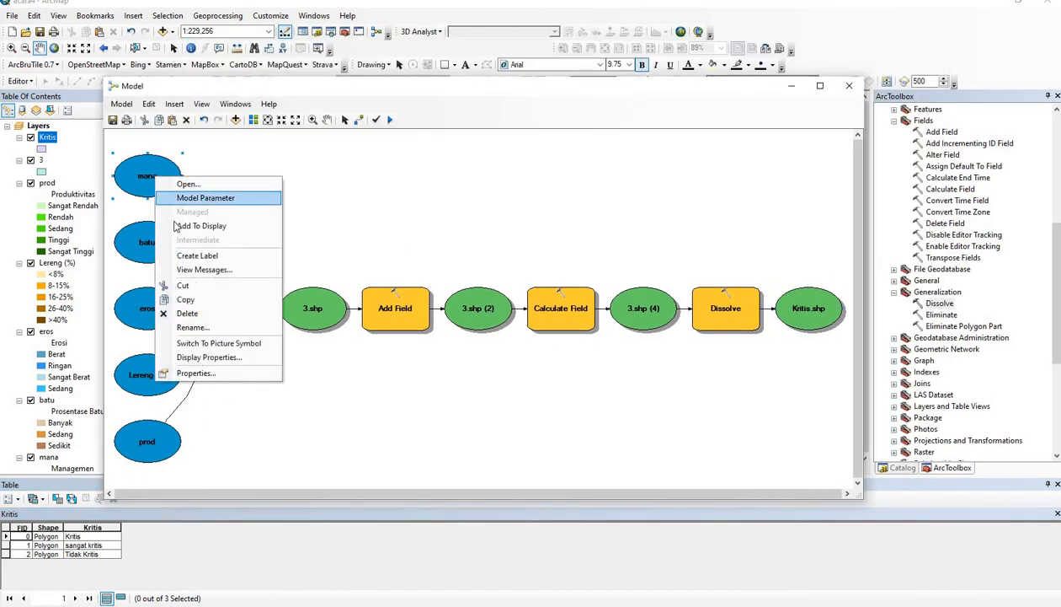
{"action": "left_click", "coordinate": [202, 197]}
{"action": "right_click", "coordinate": [149, 238]}
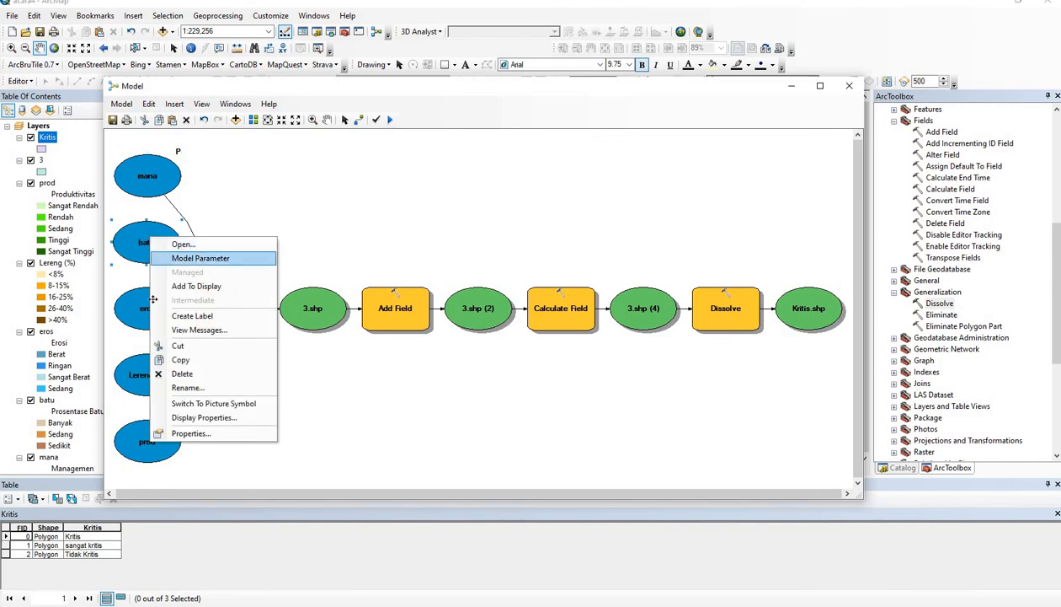
{"action": "left_click", "coordinate": [198, 258]}
{"action": "right_click", "coordinate": [153, 304]}
{"action": "left_click", "coordinate": [197, 324]}
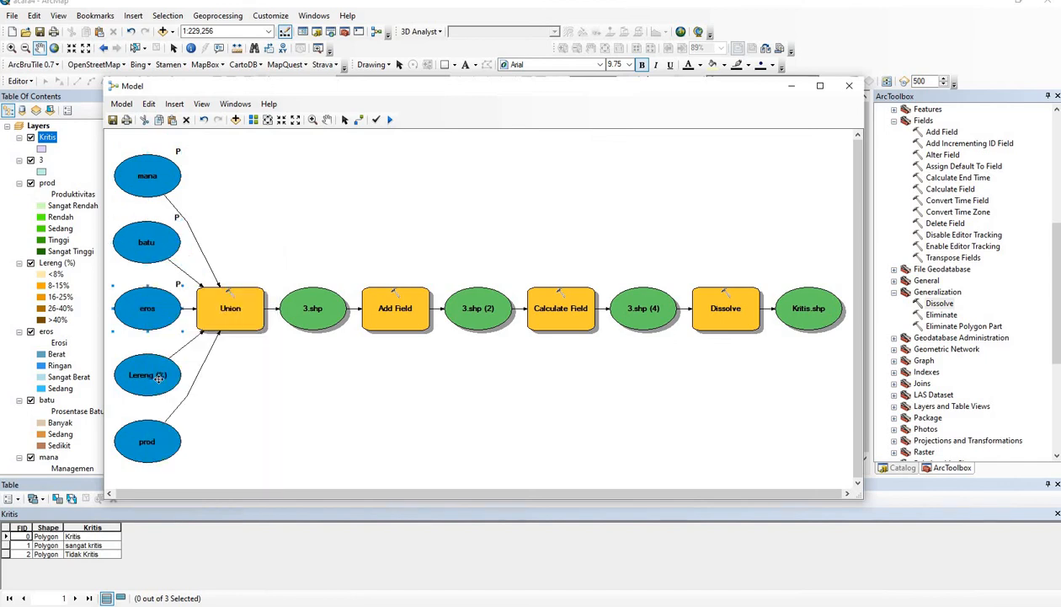
{"action": "right_click", "coordinate": [186, 388]}
{"action": "left_click", "coordinate": [212, 408]}
{"action": "right_click", "coordinate": [165, 453]}
{"action": "left_click", "coordinate": [215, 262]}
Make the Kritis.shp output a model parameter and save the model
{"action": "right_click", "coordinate": [800, 312]}
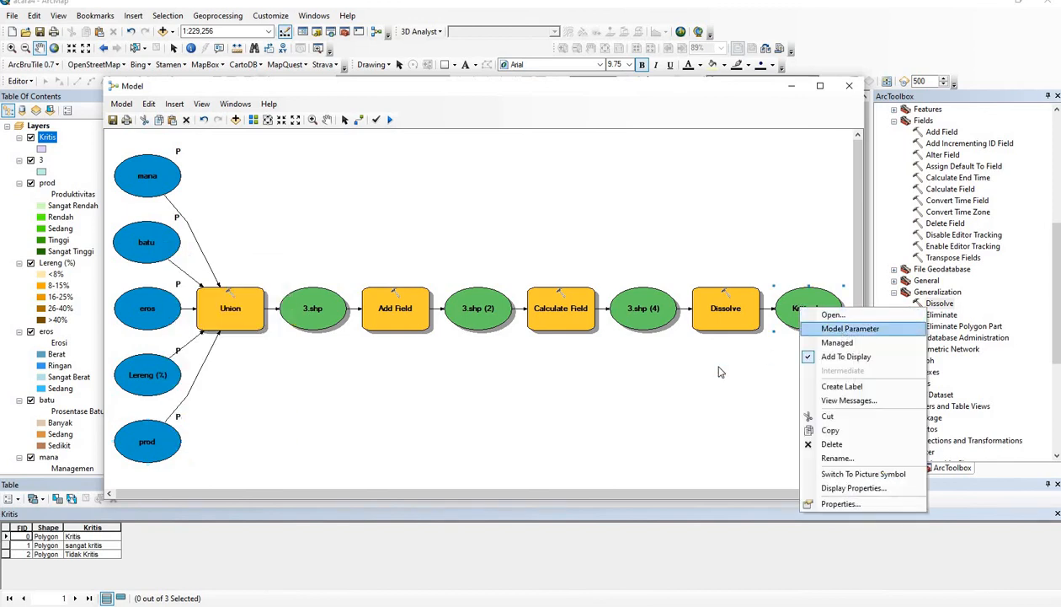
{"action": "left_click", "coordinate": [834, 330]}
{"action": "left_click", "coordinate": [113, 121]}
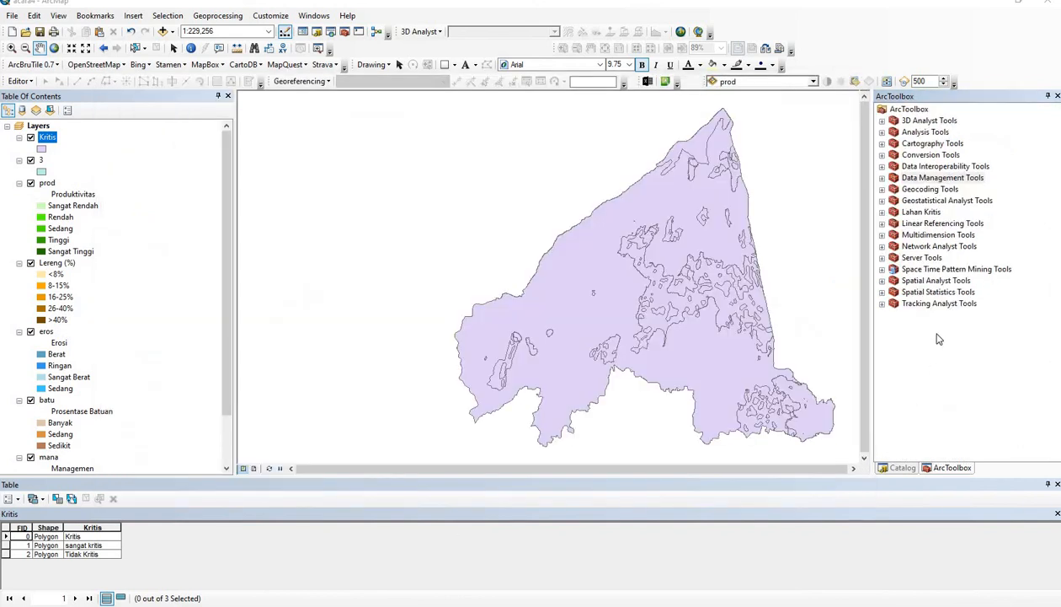
Add the lahankritis.tbx toolbox from the Acara_4 folder to ArcToolbox
{"action": "right_click", "coordinate": [940, 338]}
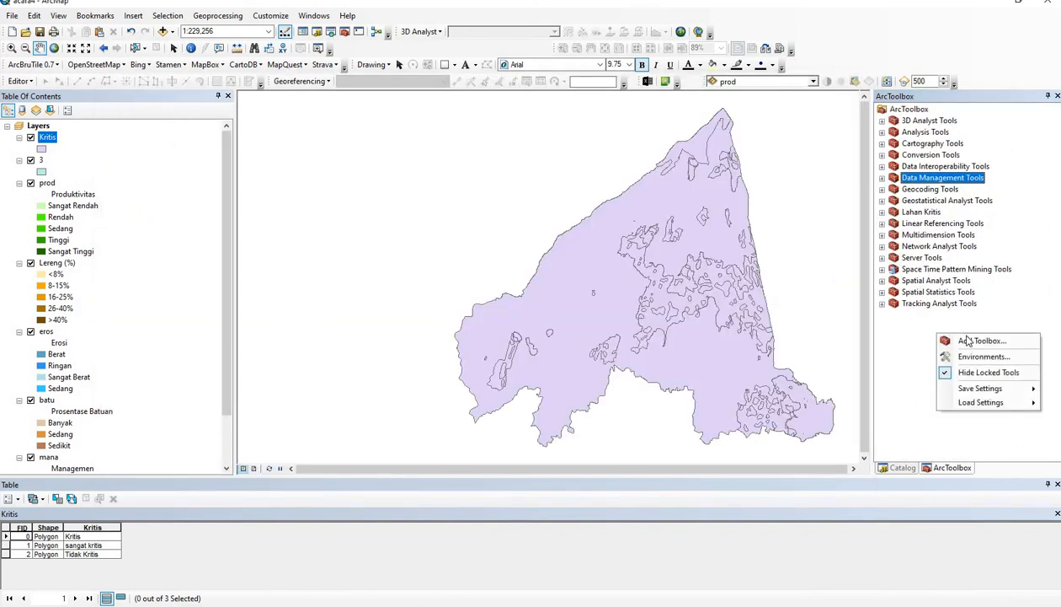
{"action": "left_click", "coordinate": [965, 338]}
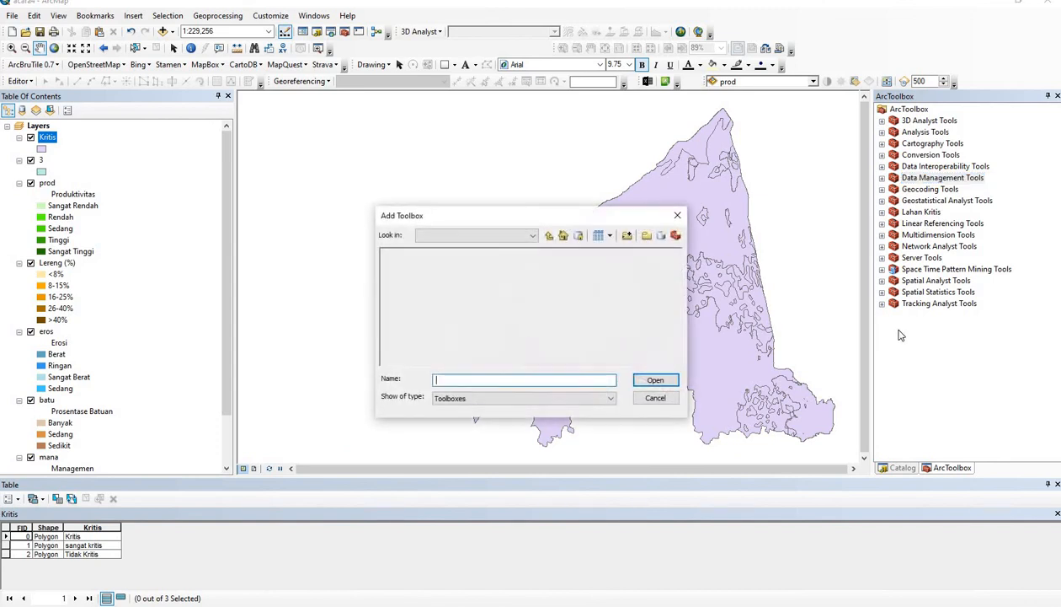
{"action": "left_click", "coordinate": [532, 236]}
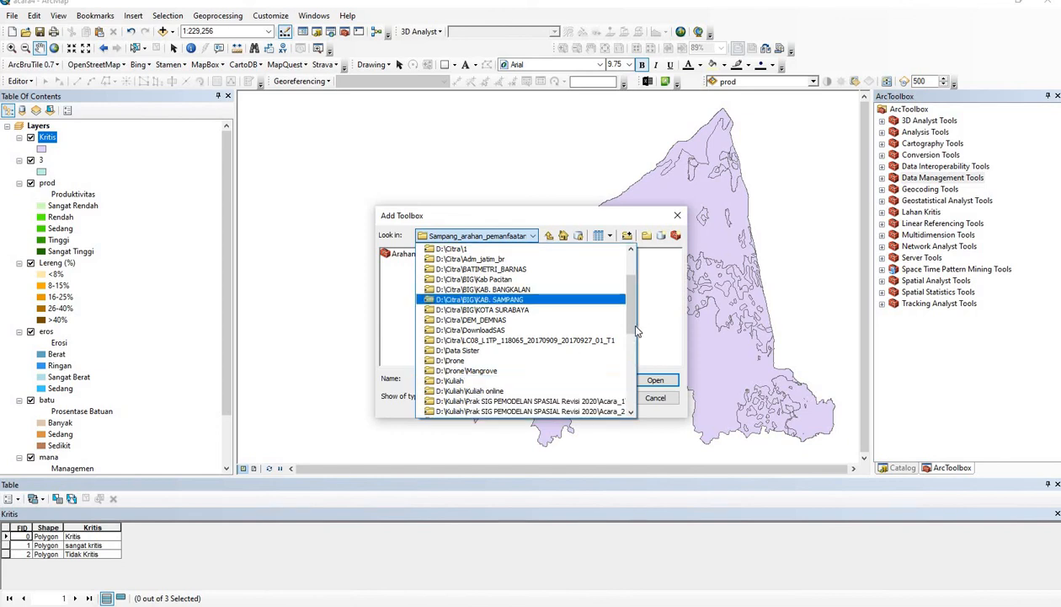
{"action": "scroll", "coordinate": [627, 333], "scroll_direction": "down", "scroll_amount": 2}
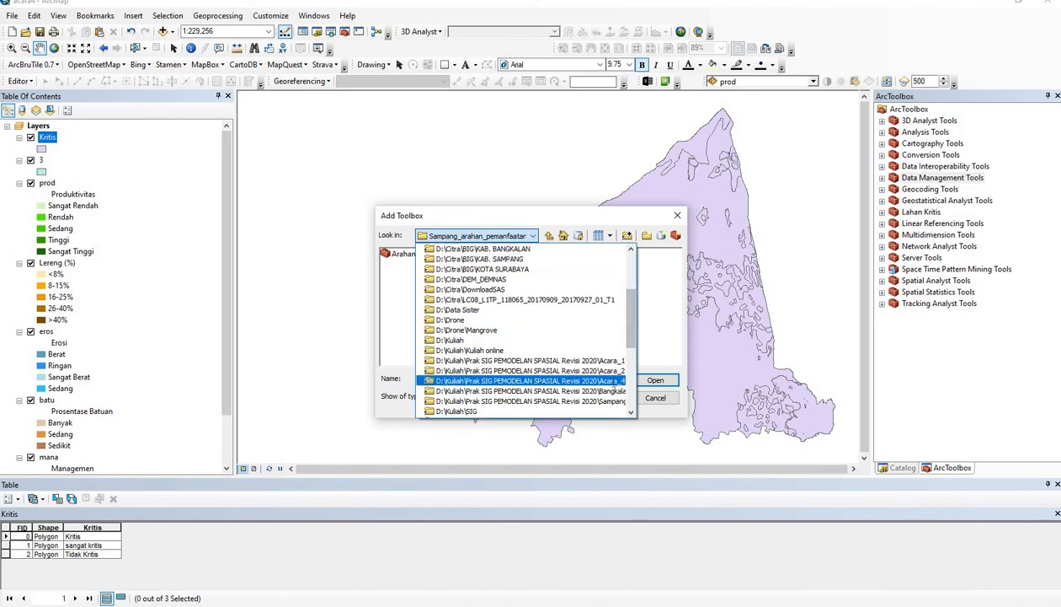
{"action": "left_click", "coordinate": [619, 381]}
{"action": "left_click", "coordinate": [412, 276]}
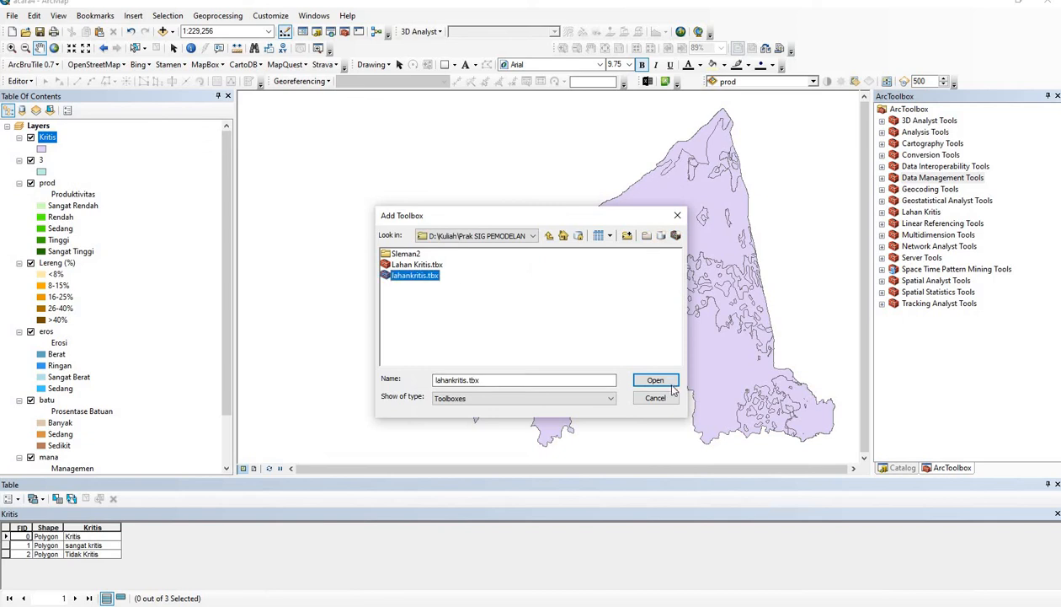
{"action": "left_click", "coordinate": [666, 379]}
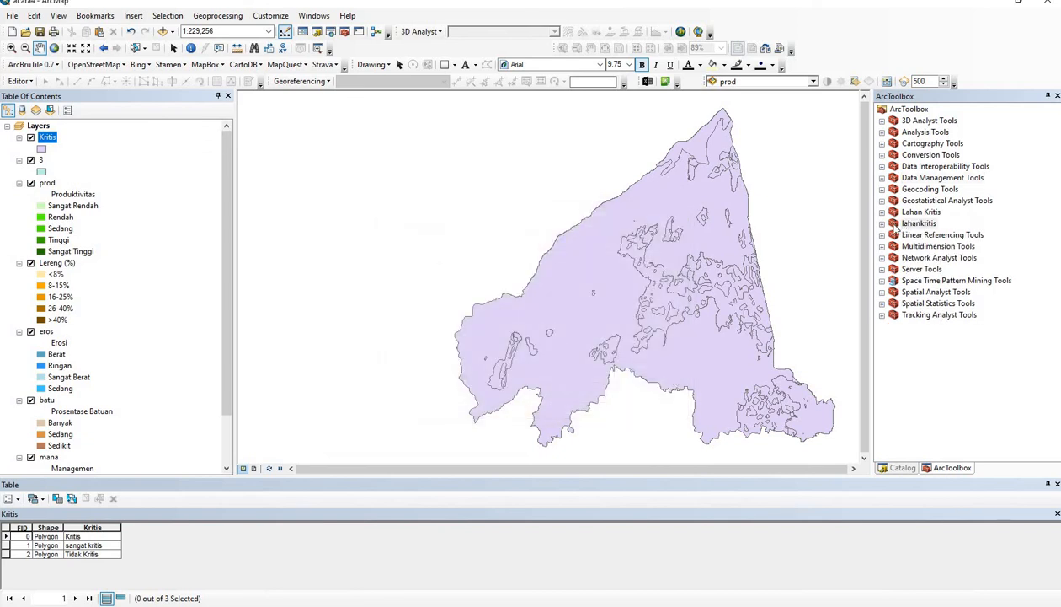
Run the Model tool from the lahankritis toolbox on the preset input layers, saving the output as LahanKritis in the Acara_4 folder
{"action": "left_click", "coordinate": [882, 224]}
{"action": "left_click", "coordinate": [923, 234]}
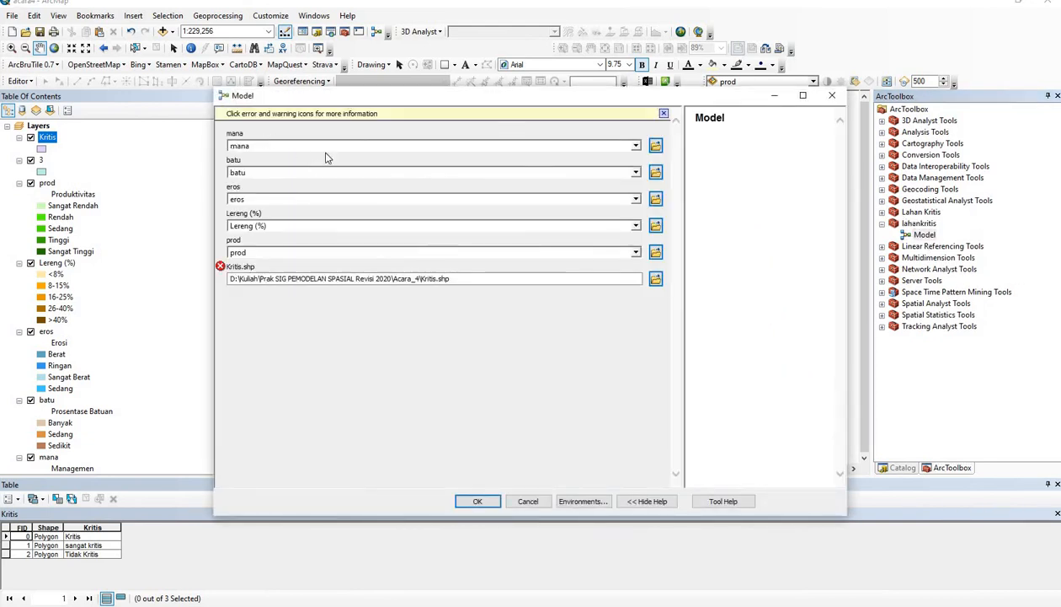
{"action": "left_click", "coordinate": [636, 146]}
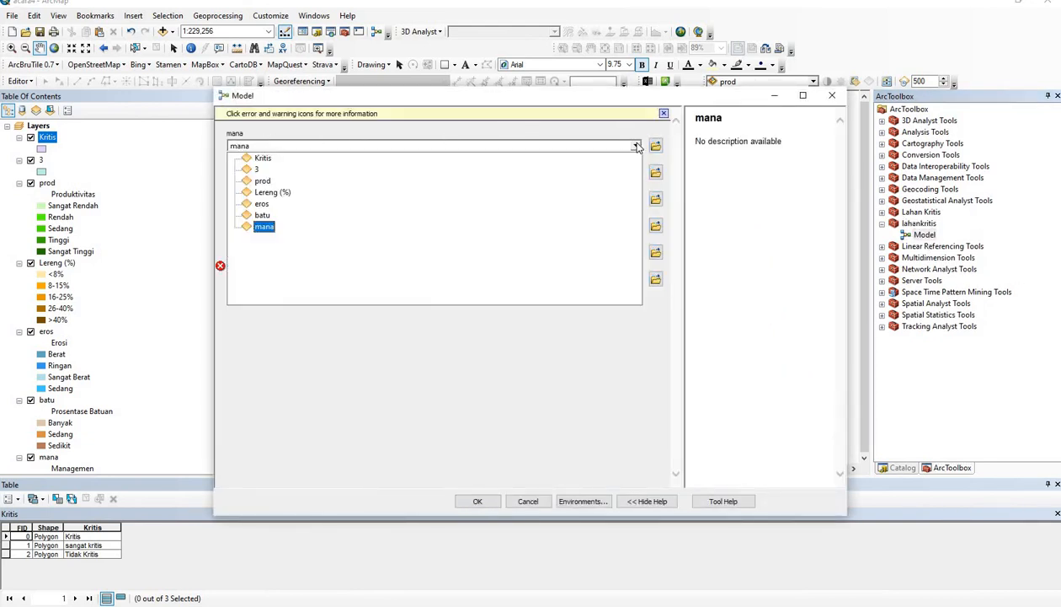
{"action": "left_click", "coordinate": [220, 166]}
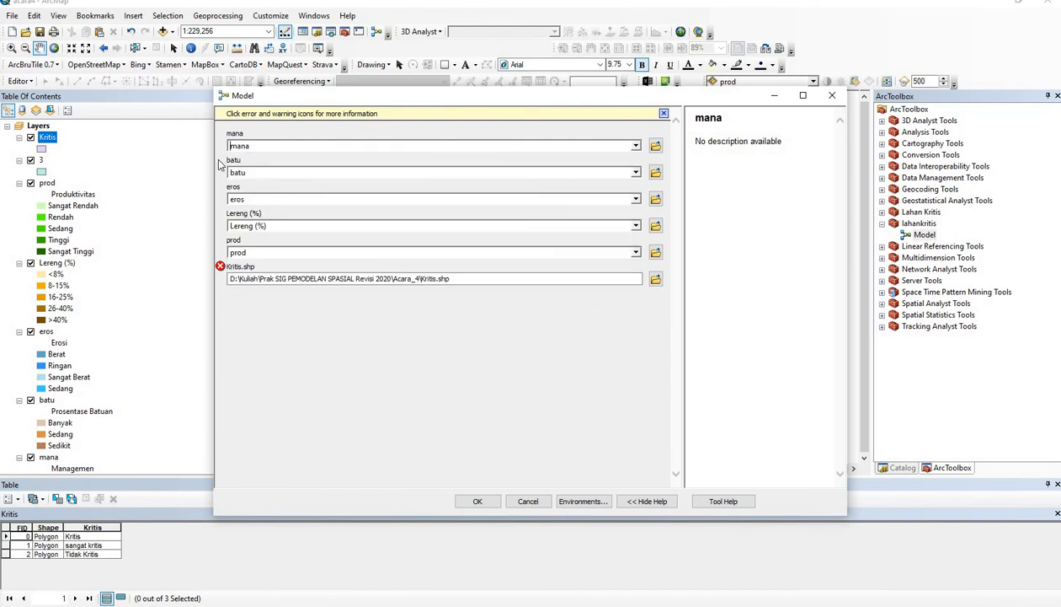
{"action": "left_click", "coordinate": [655, 278]}
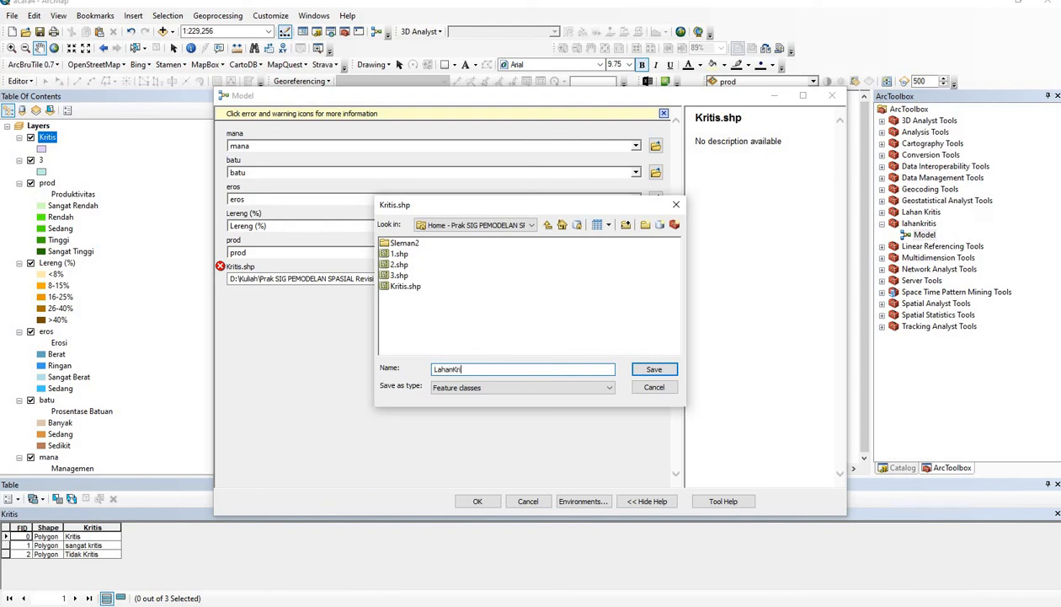
{"action": "left_click", "coordinate": [655, 369]}
{"action": "left_click", "coordinate": [477, 500]}
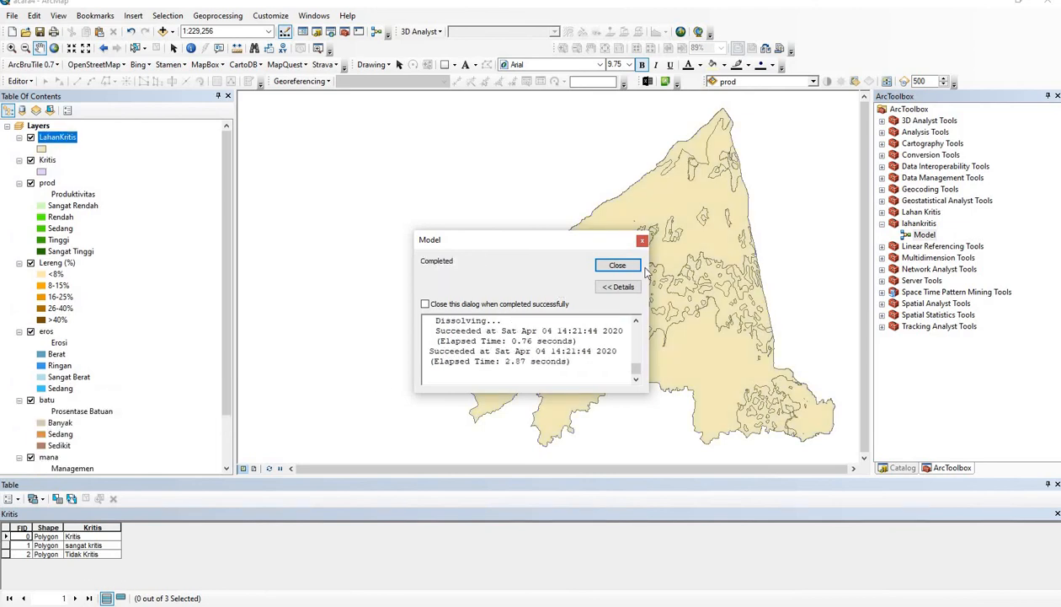
{"action": "left_click", "coordinate": [622, 265]}
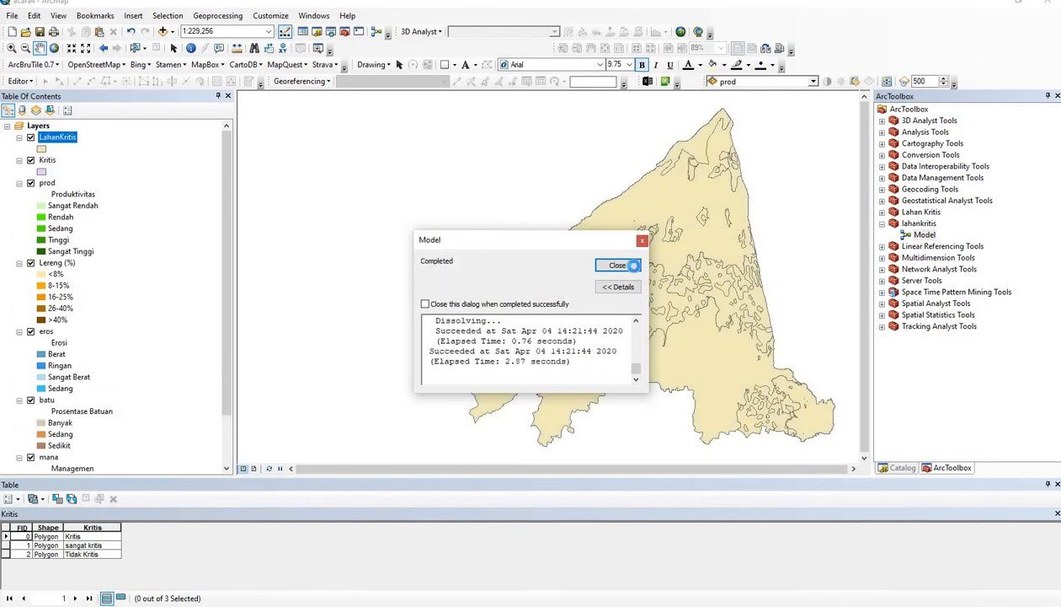
Open the attribute table of the LahanKritis layer to check its classes
{"action": "right_click", "coordinate": [56, 144]}
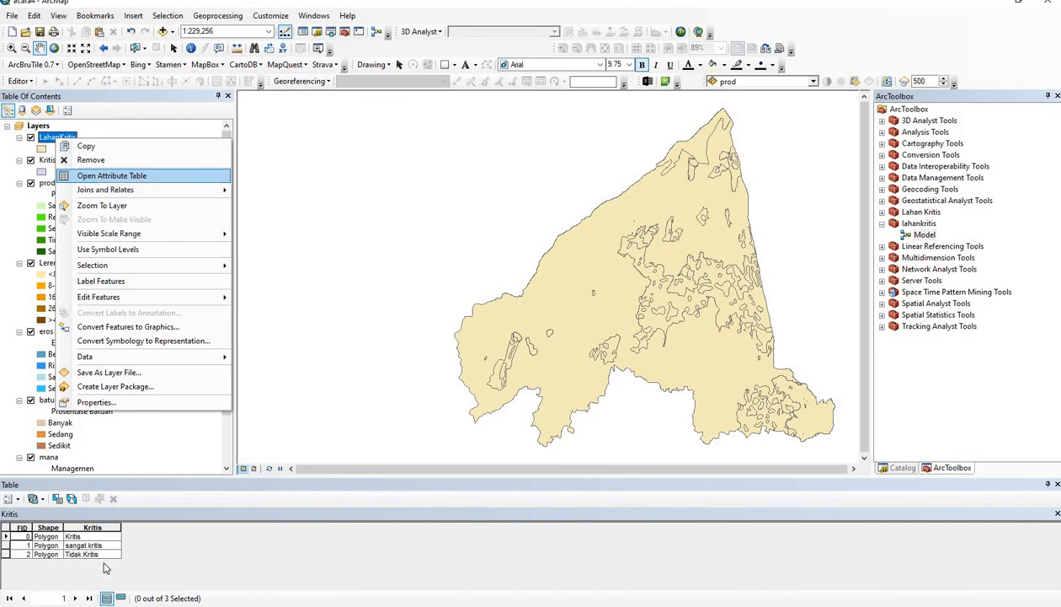
{"action": "left_click", "coordinate": [111, 175]}
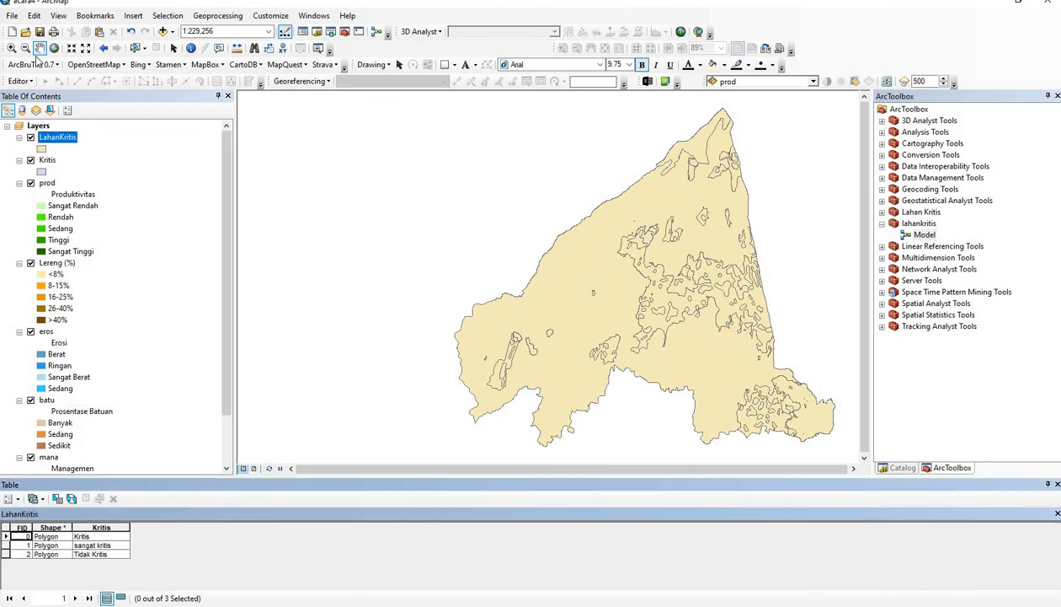
Set the LahanKritis layer's symbology to unique values based on the Kritis field
{"action": "right_click", "coordinate": [53, 141]}
{"action": "left_click", "coordinate": [84, 396]}
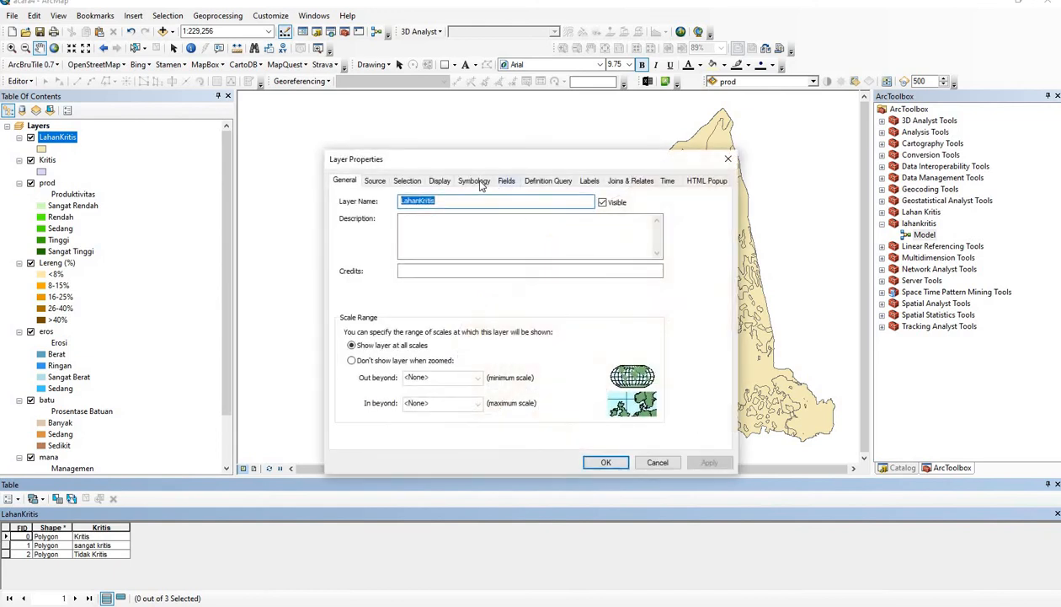
{"action": "left_click", "coordinate": [475, 181]}
{"action": "left_click", "coordinate": [360, 225]}
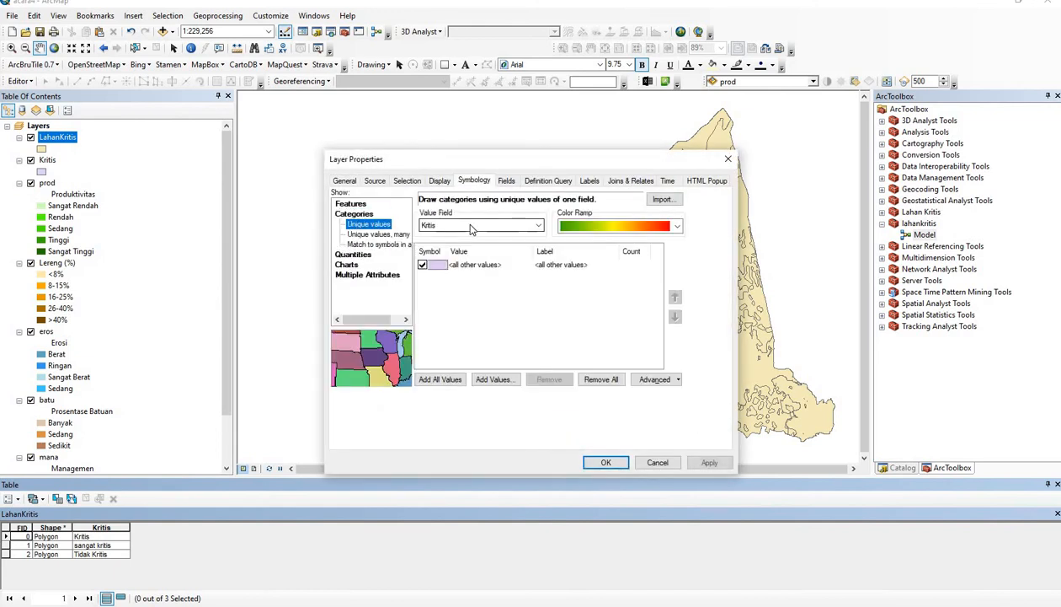
{"action": "left_click", "coordinate": [471, 226]}
{"action": "left_click", "coordinate": [471, 235]}
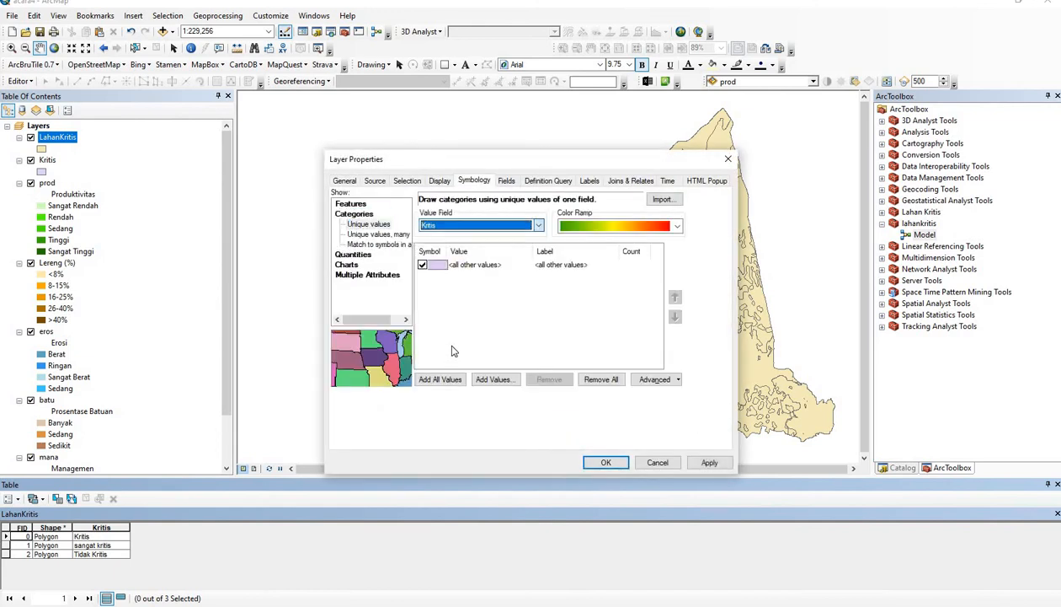
Set the default symbol's outline to No Color and add all values of the Kritis field to the symbology
{"action": "double_click", "coordinate": [435, 267]}
{"action": "left_click", "coordinate": [473, 268]}
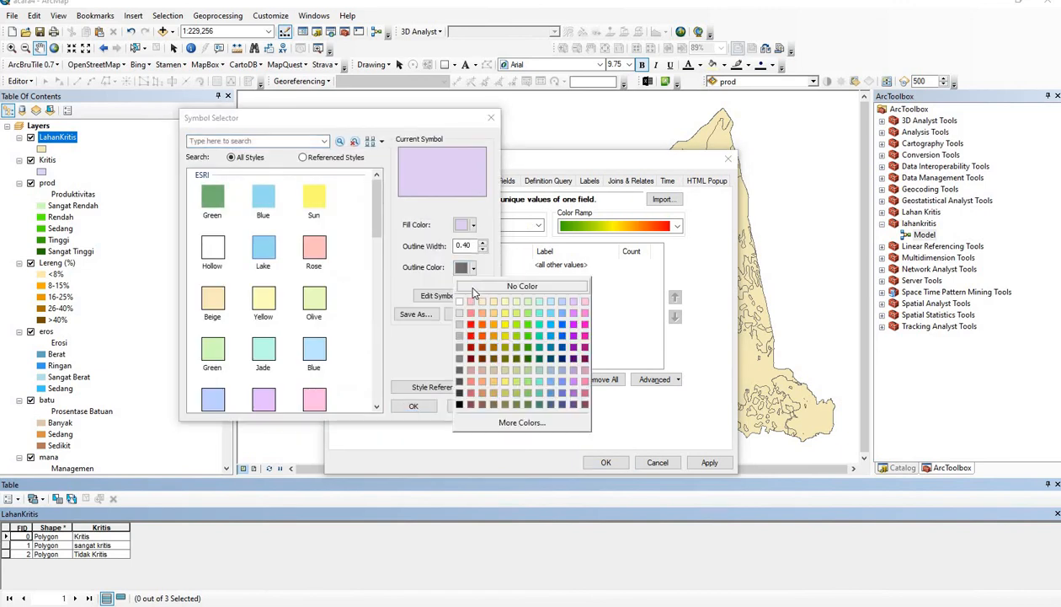
{"action": "left_click", "coordinate": [438, 381]}
{"action": "left_click", "coordinate": [414, 405]}
{"action": "left_click", "coordinate": [440, 379]}
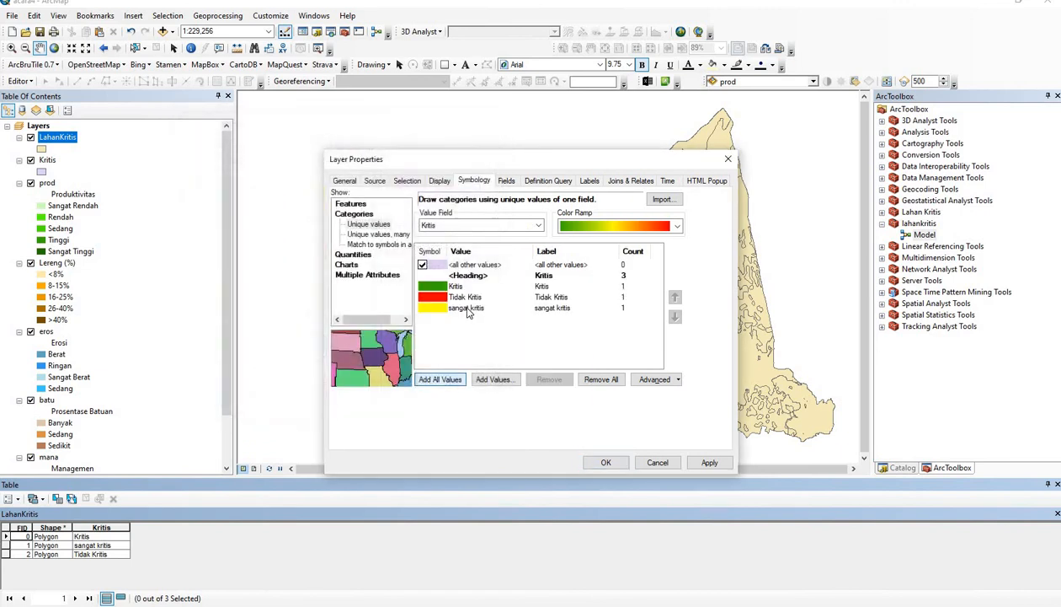
Set the fill colour of the Kritis class to red
{"action": "double_click", "coordinate": [433, 286]}
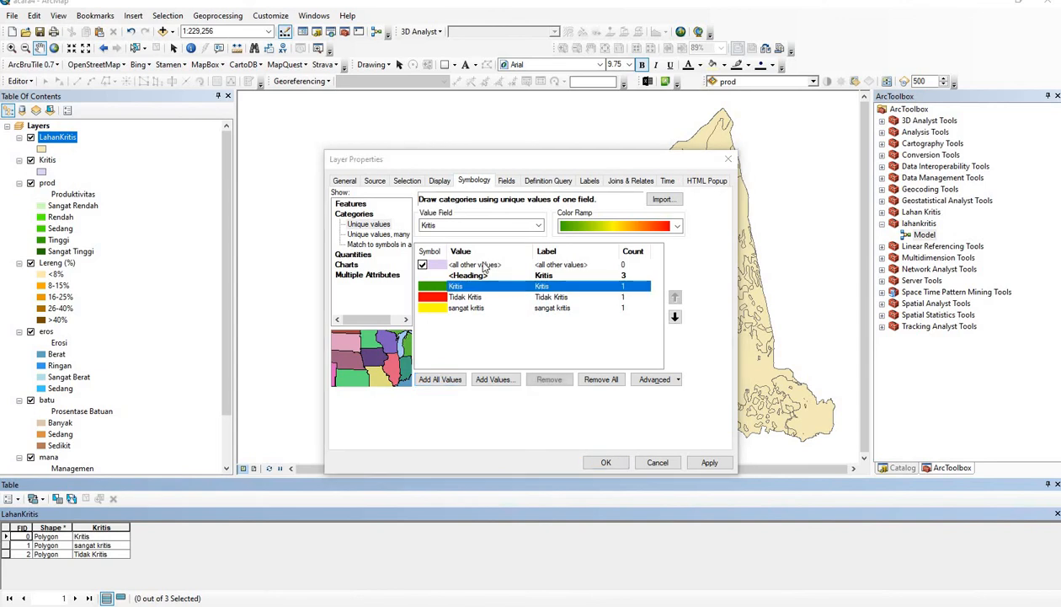
{"action": "left_click", "coordinate": [473, 225]}
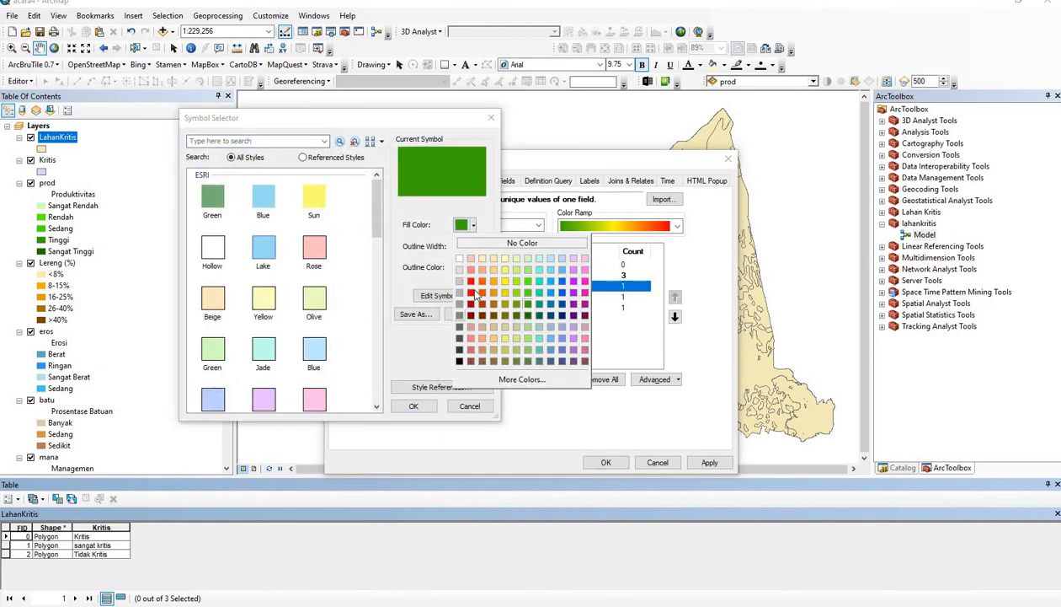
{"action": "left_click", "coordinate": [472, 282]}
{"action": "left_click", "coordinate": [413, 405]}
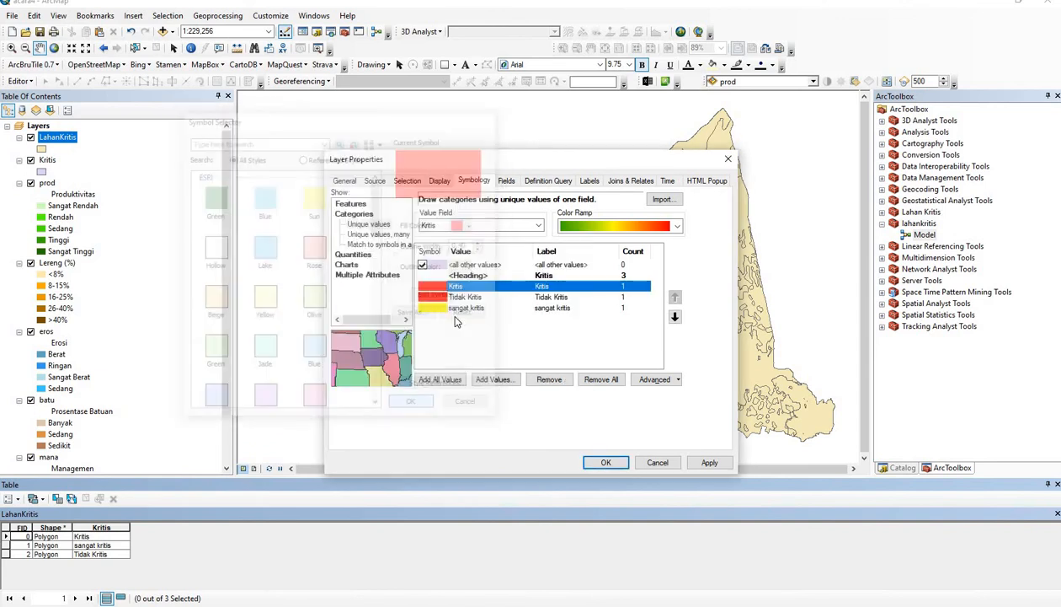
Reorder the symbology classes as sangat kritis, Kritis, Tidak Kritis
{"action": "left_click", "coordinate": [505, 296]}
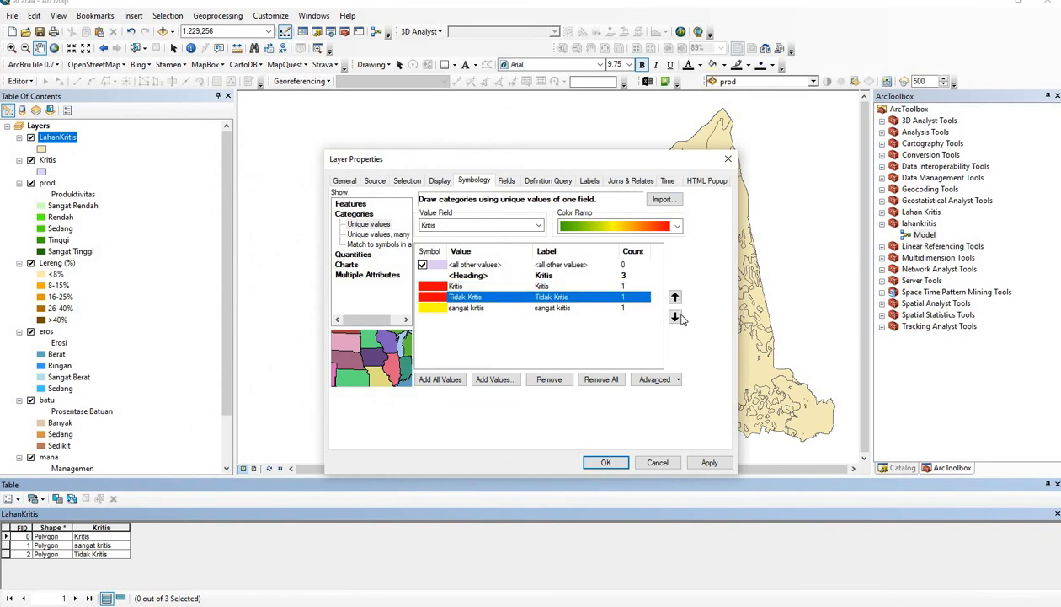
{"action": "left_click", "coordinate": [676, 317]}
{"action": "left_click", "coordinate": [650, 296]}
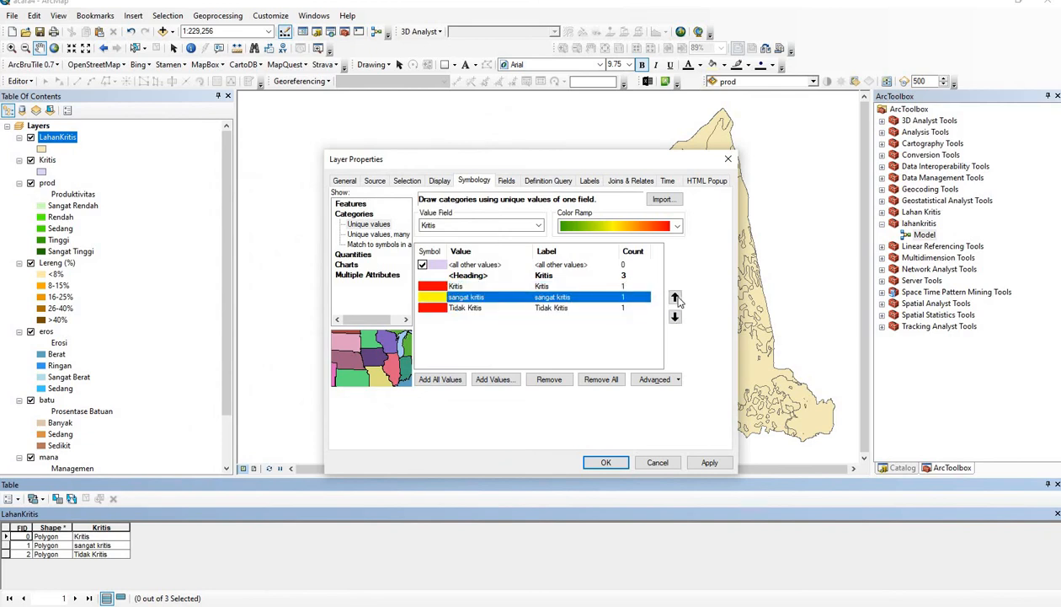
{"action": "left_click", "coordinate": [675, 297]}
Set the fill colour of the sangat kritis class to red
{"action": "double_click", "coordinate": [435, 289]}
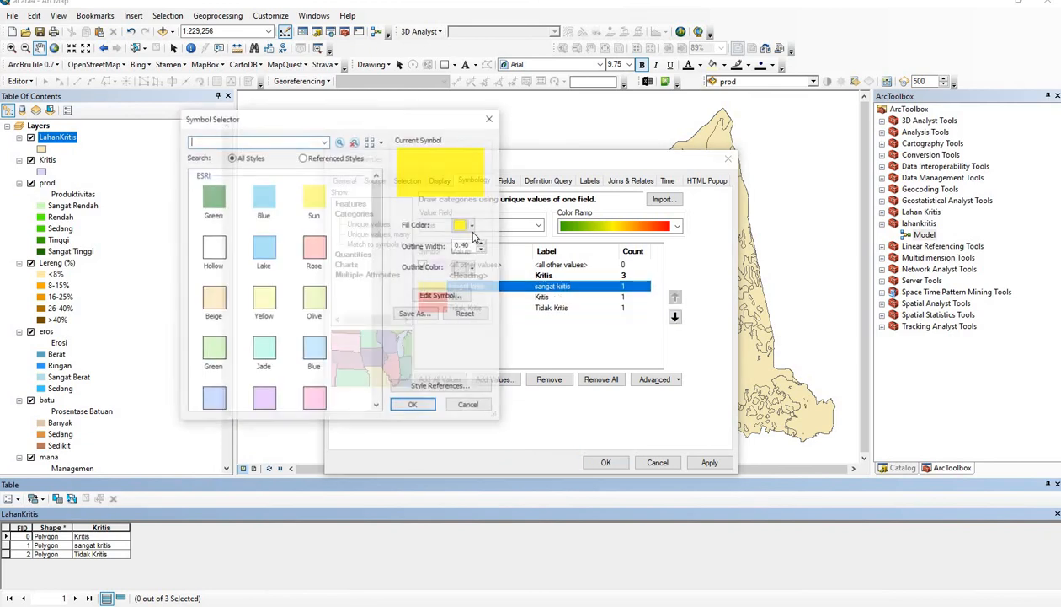
{"action": "left_click", "coordinate": [467, 225]}
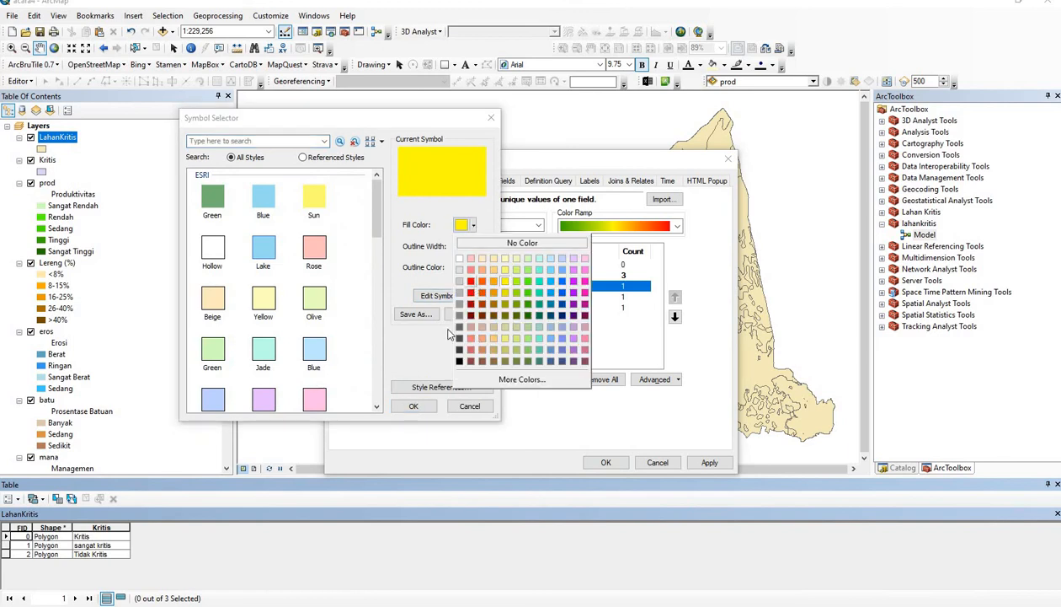
{"action": "left_click", "coordinate": [471, 280]}
{"action": "left_click", "coordinate": [414, 406]}
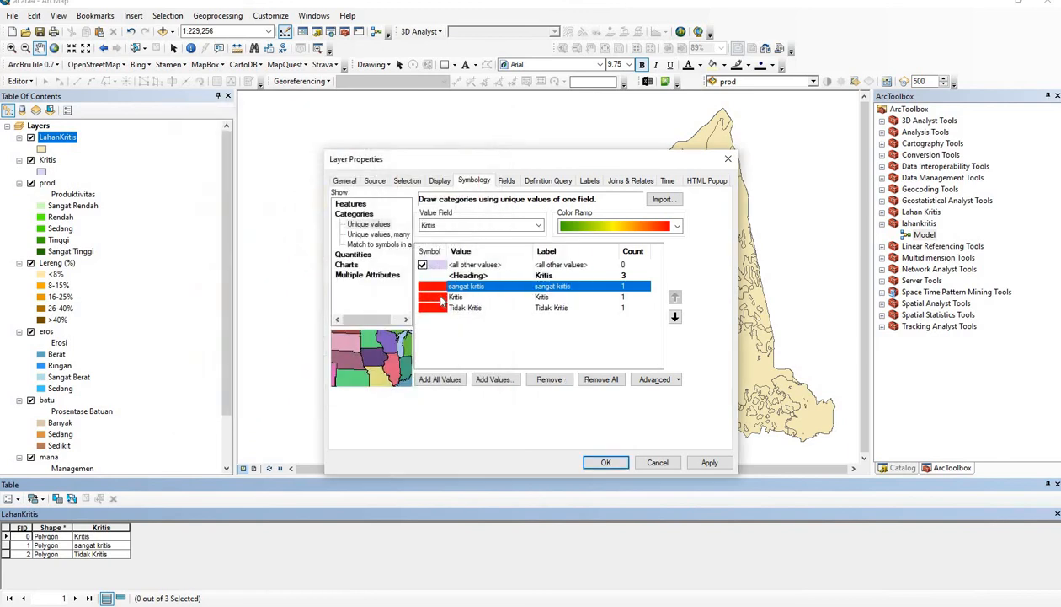
Set the fill colour of the Kritis class to green
{"action": "double_click", "coordinate": [434, 297]}
{"action": "left_click", "coordinate": [468, 224]}
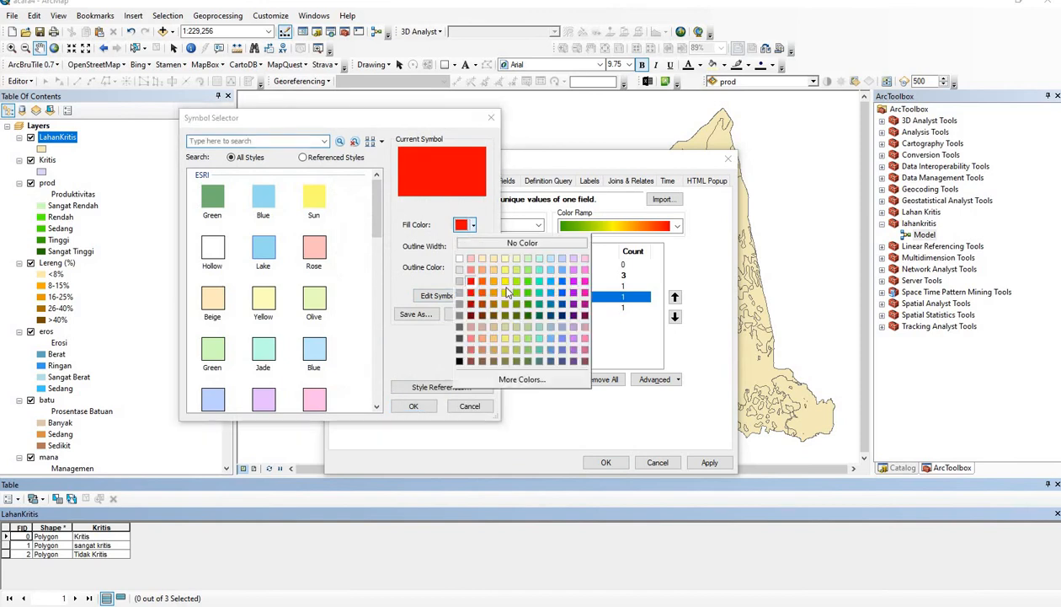
{"action": "left_click", "coordinate": [528, 291]}
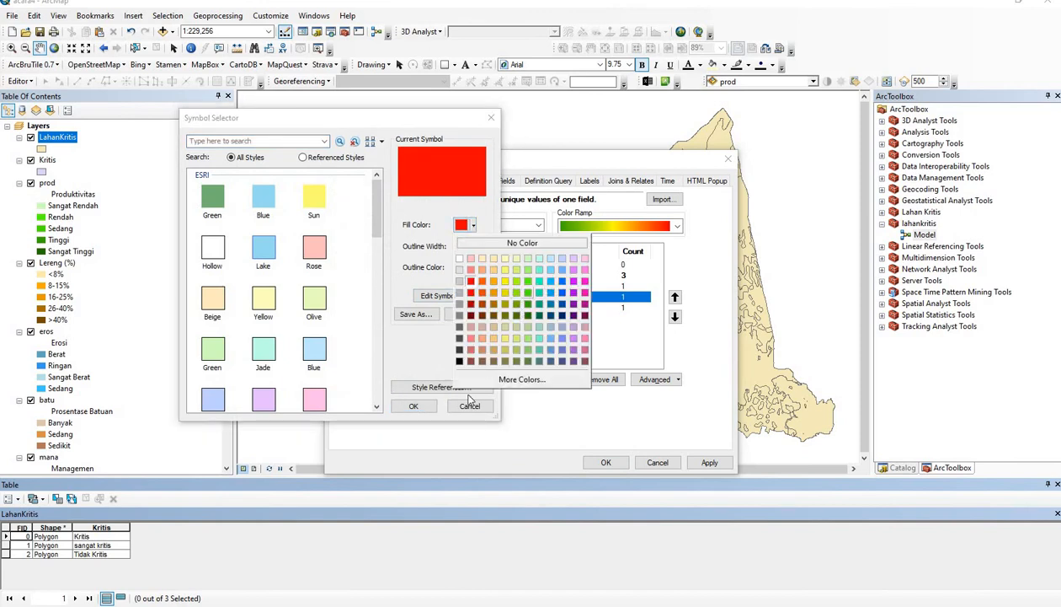
{"action": "left_click", "coordinate": [414, 406]}
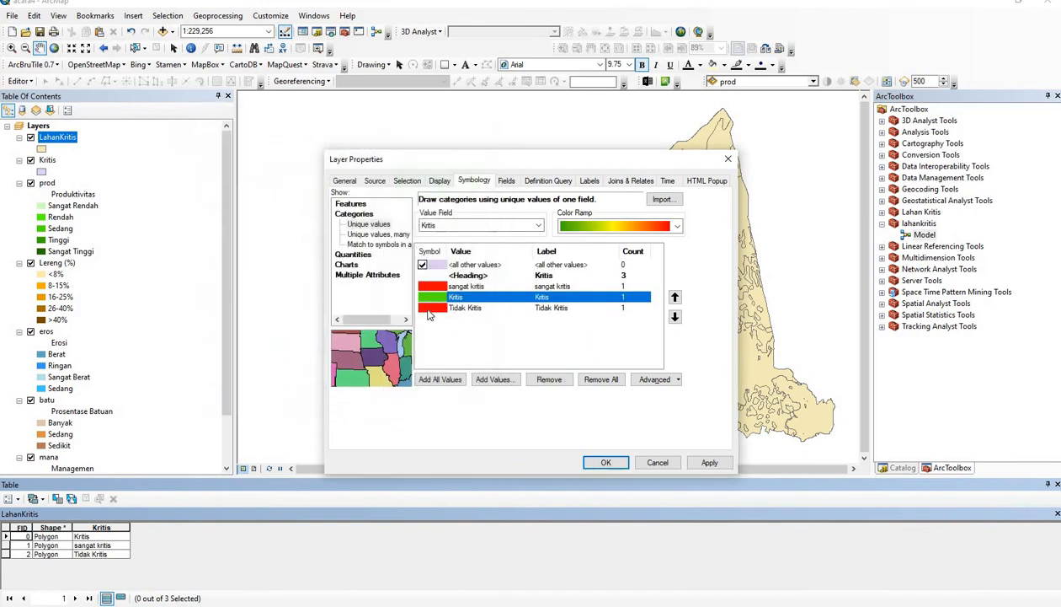
Set the fill colour of the Tidak Kritis class to yellow and apply the symbology to the LahanKritis layer
{"action": "double_click", "coordinate": [432, 308]}
{"action": "left_click", "coordinate": [467, 225]}
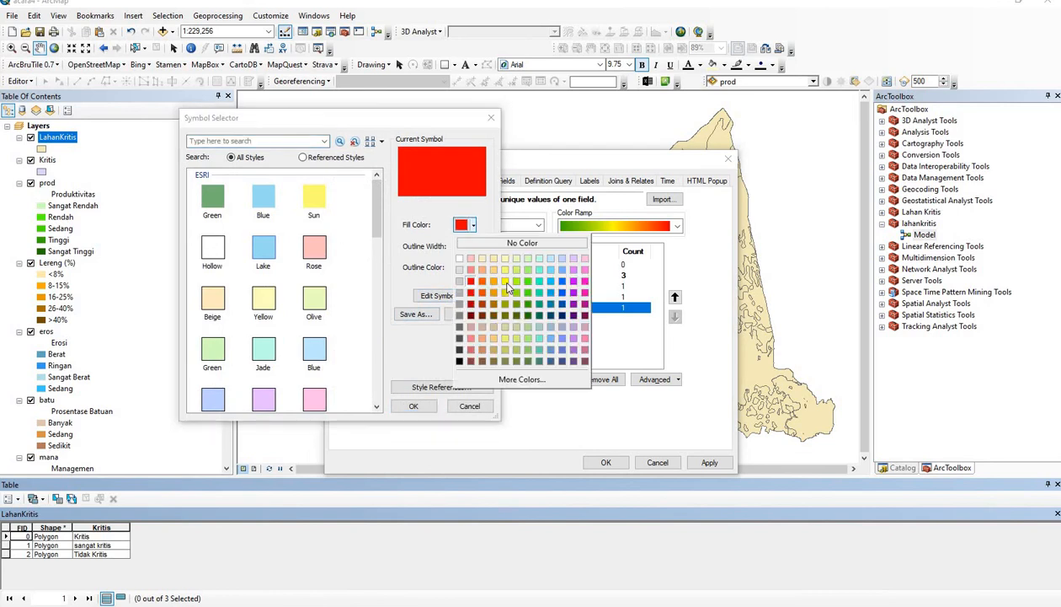
{"action": "left_click", "coordinate": [504, 281]}
{"action": "left_click", "coordinate": [413, 406]}
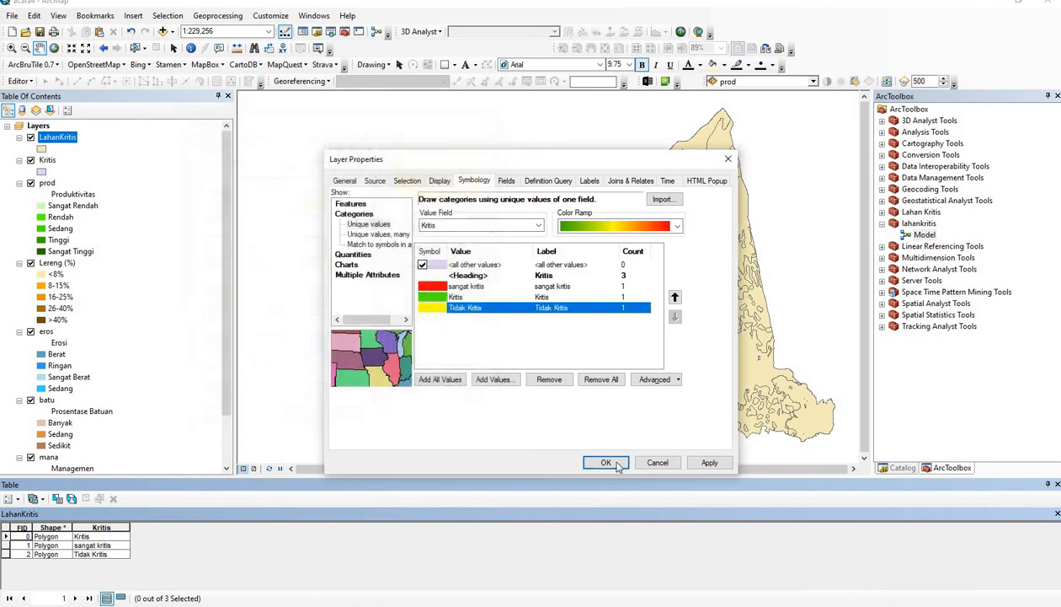
{"action": "key", "text": "Return"}
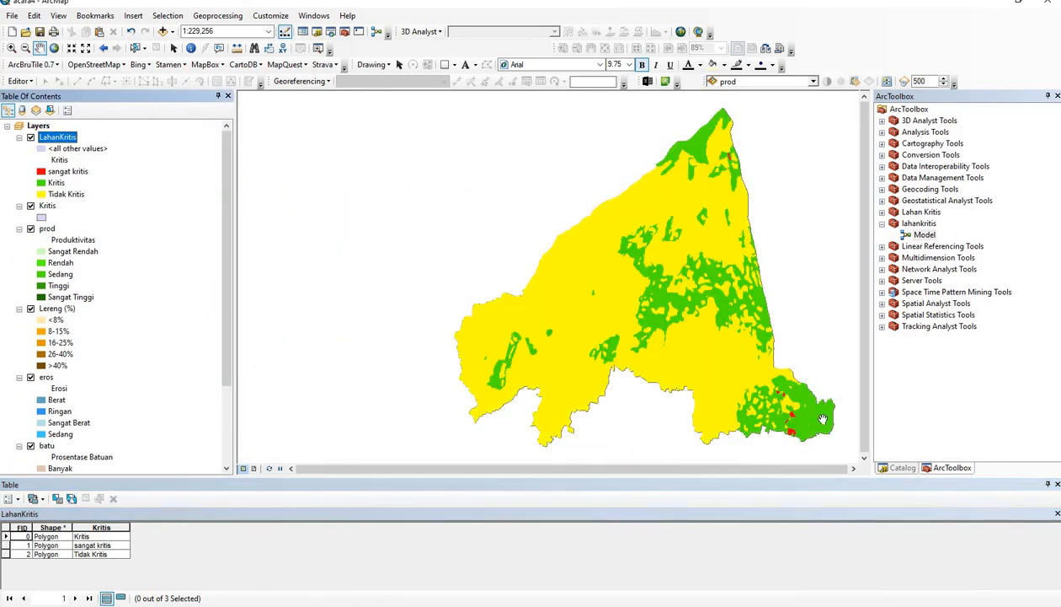